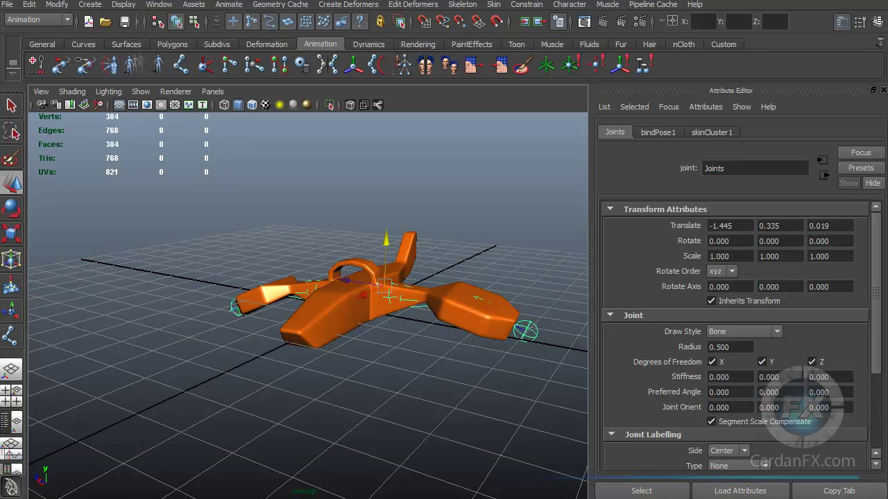
Place the Outliner over the left of the viewport, listing the Ship, the Joints root and both wing chains
{"action": "left_click_drag", "start_coordinate": [79, 98], "coordinate": [61, 93]}
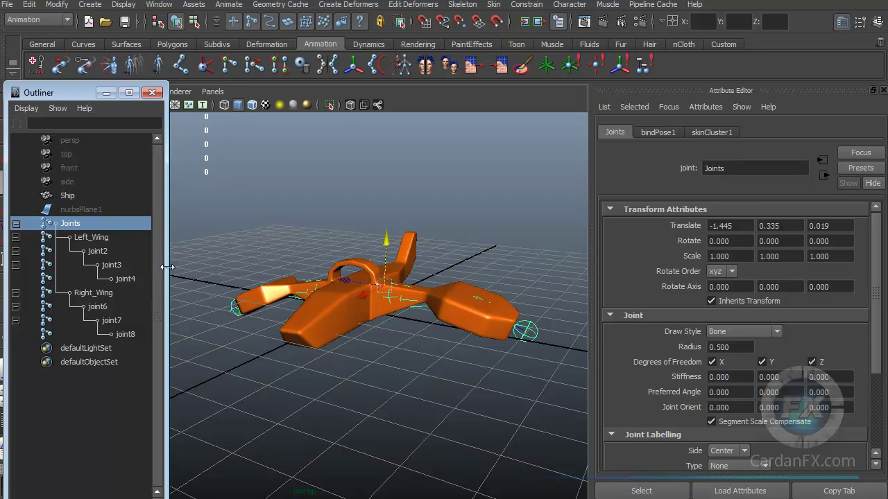
Select Left_Wing through joint8 and rotate them so the wings bend down, Rotate Z -34.608
{"action": "left_click", "coordinate": [94, 237]}
{"action": "left_click", "coordinate": [109, 330], "text": "shift"}
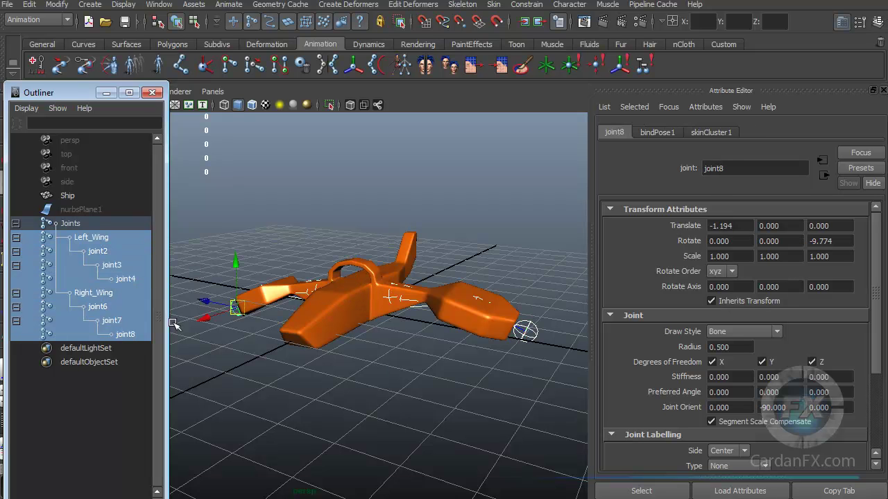
{"action": "key", "text": "r"}
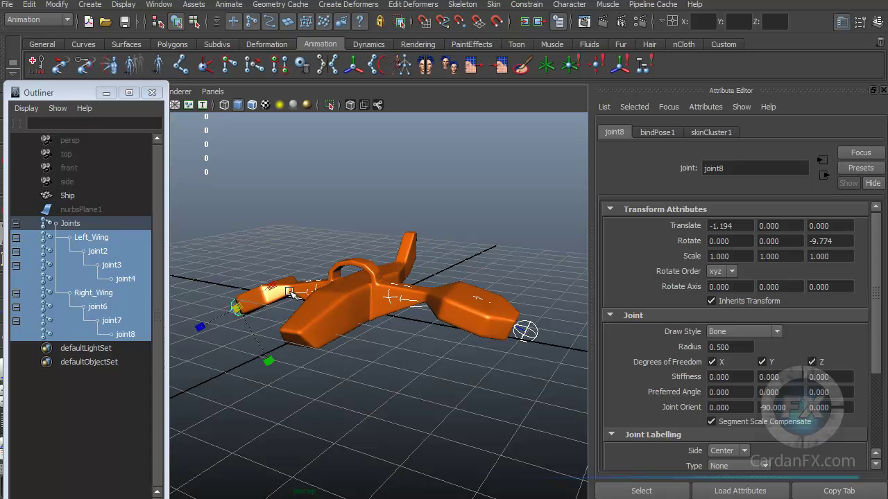
{"action": "key", "text": "e"}
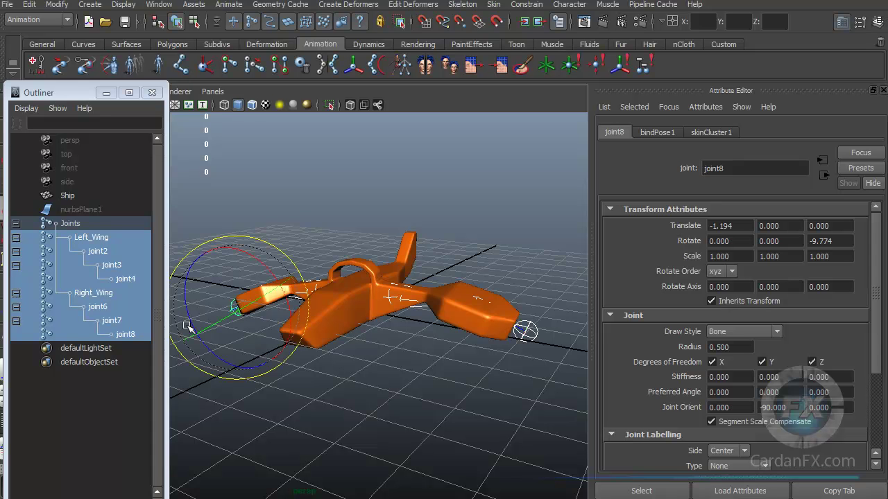
{"action": "left_click_drag", "start_coordinate": [185, 322], "coordinate": [229, 335]}
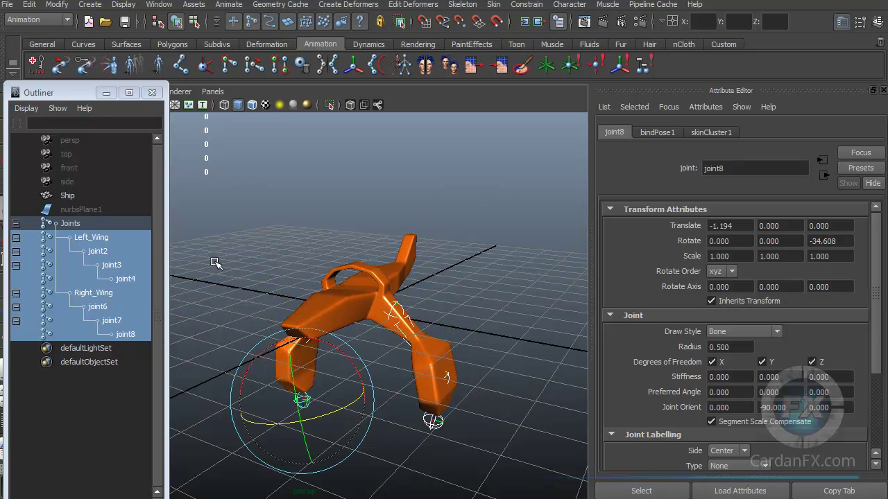
{"action": "mouse_move", "coordinate": [77, 95]}
{"action": "left_mouse_down"}
{"action": "mouse_move", "coordinate": [69, 96]}
{"action": "mouse_move", "coordinate": [89, 93]}
{"action": "left_mouse_up"}
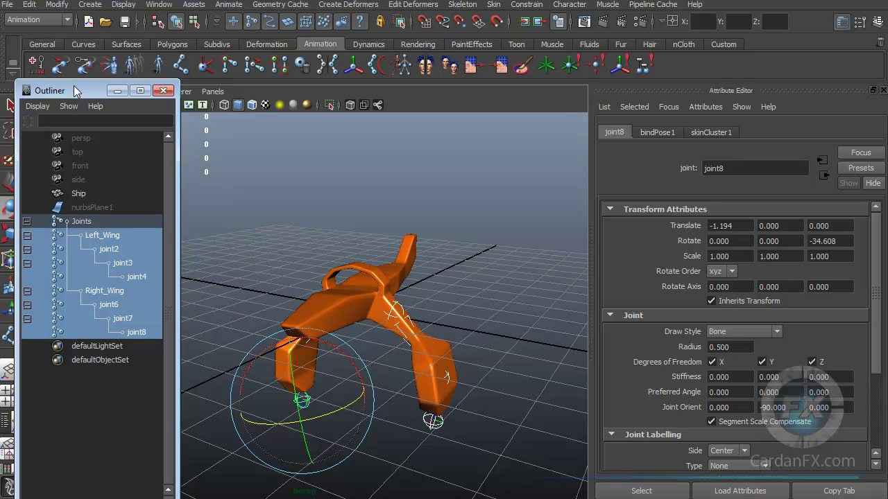
Drag the floating Outliner around the screen, then close it
{"action": "mouse_move", "coordinate": [86, 89]}
{"action": "left_mouse_down"}
{"action": "mouse_move", "coordinate": [123, 78]}
{"action": "mouse_move", "coordinate": [79, 81]}
{"action": "left_mouse_up"}
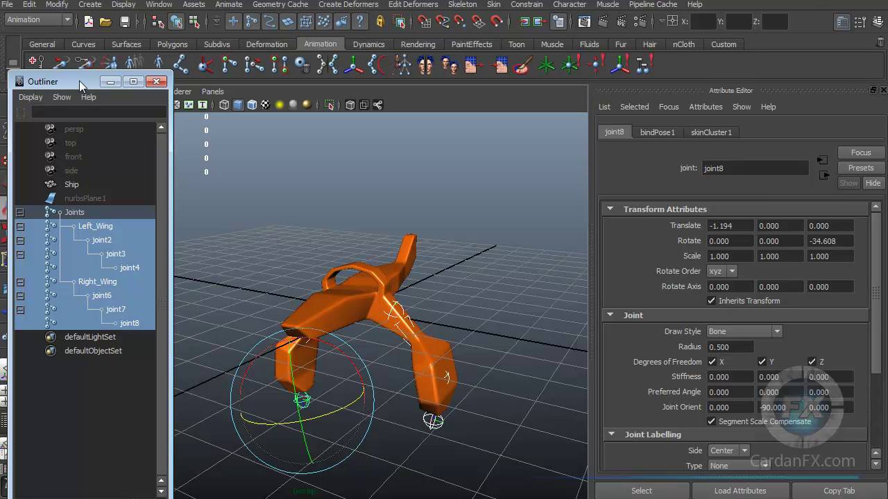
{"action": "left_click_drag", "start_coordinate": [79, 80], "coordinate": [0, 68]}
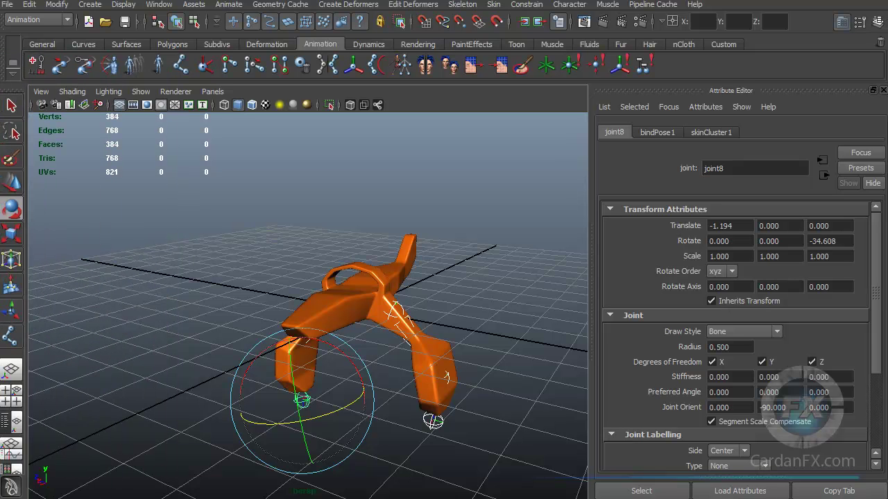
{"action": "left_click_drag", "start_coordinate": [0, 68], "coordinate": [84, 67]}
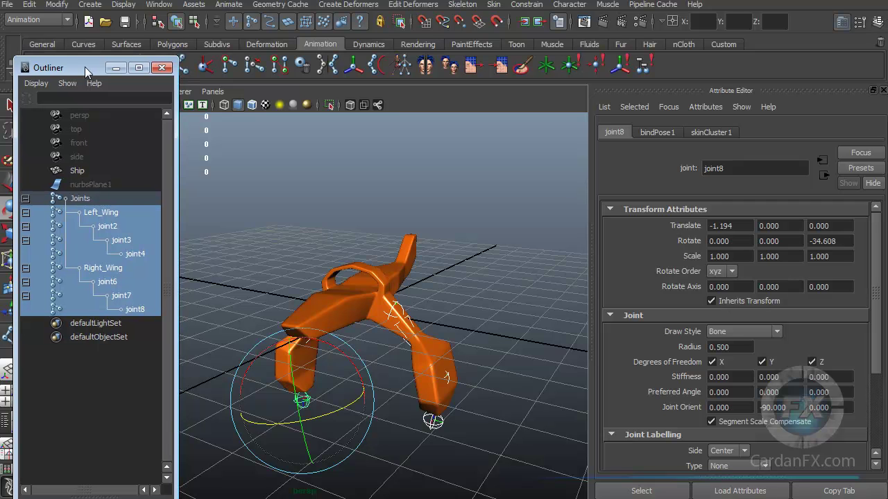
{"action": "left_click_drag", "start_coordinate": [85, 67], "coordinate": [85, 65]}
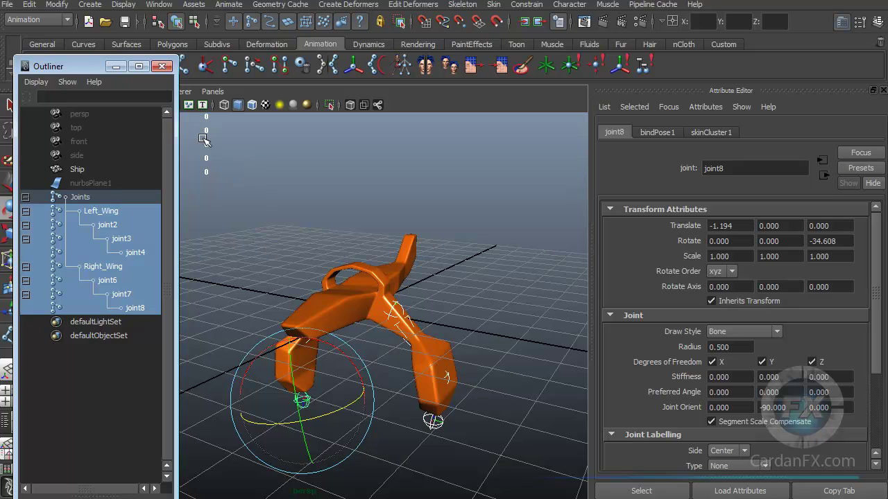
{"action": "left_click", "coordinate": [161, 66]}
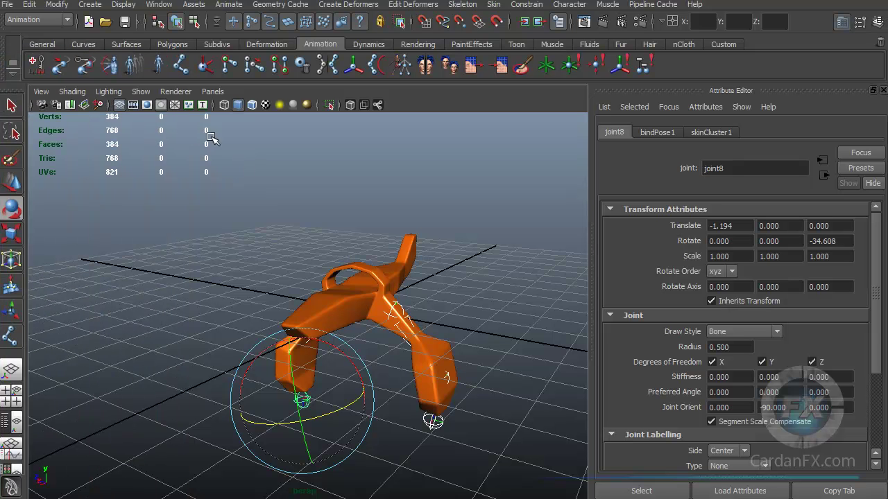
Re-angle and zoom the view, then rotate joint8 around Y to swing the leg
{"action": "mouse_move", "coordinate": [368, 399]}
{"action": "left_mouse_down", "text": "alt"}
{"action": "mouse_move", "coordinate": [399, 398]}
{"action": "mouse_move", "coordinate": [390, 365]}
{"action": "mouse_move", "coordinate": [362, 388]}
{"action": "mouse_move", "coordinate": [328, 381]}
{"action": "mouse_move", "coordinate": [357, 368]}
{"action": "mouse_move", "coordinate": [371, 390]}
{"action": "left_mouse_up", "text": "alt"}
{"action": "scroll", "coordinate": [367, 382], "scroll_direction": "up", "scroll_amount": 3}
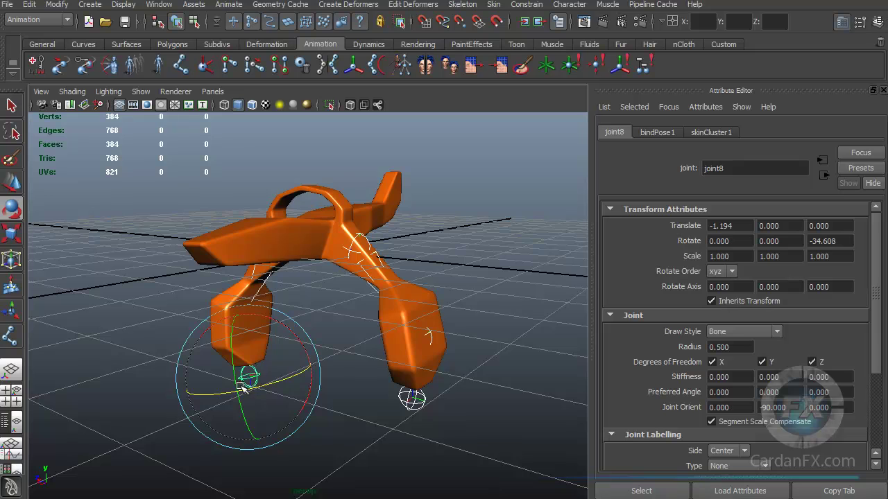
{"action": "mouse_move", "coordinate": [239, 383]}
{"action": "left_mouse_down"}
{"action": "mouse_move", "coordinate": [229, 364]}
{"action": "mouse_move", "coordinate": [238, 378]}
{"action": "mouse_move", "coordinate": [236, 358]}
{"action": "mouse_move", "coordinate": [244, 400]}
{"action": "mouse_move", "coordinate": [234, 386]}
{"action": "mouse_move", "coordinate": [238, 353]}
{"action": "mouse_move", "coordinate": [246, 408]}
{"action": "mouse_move", "coordinate": [237, 358]}
{"action": "left_mouse_up"}
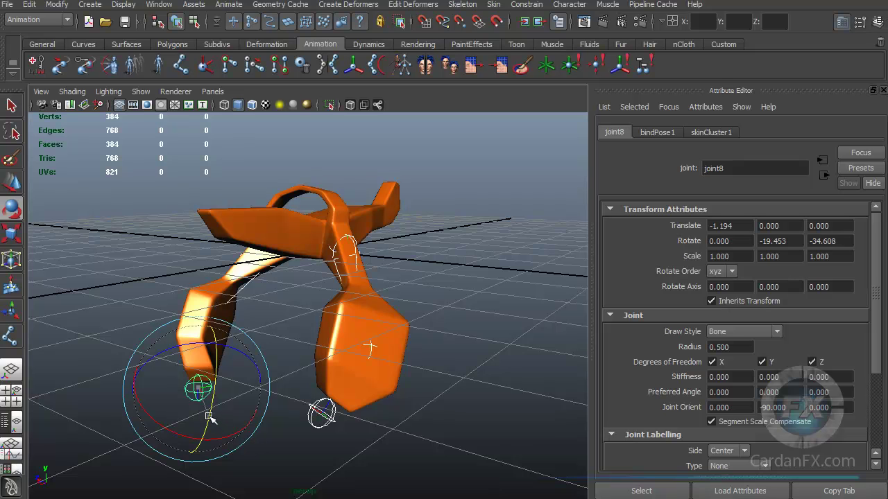
Swing joint8's leg through about -12, -22 and -41 degrees, ending nearly straight at Rotate Y 2.820
{"action": "left_click_drag", "start_coordinate": [211, 418], "coordinate": [208, 425]}
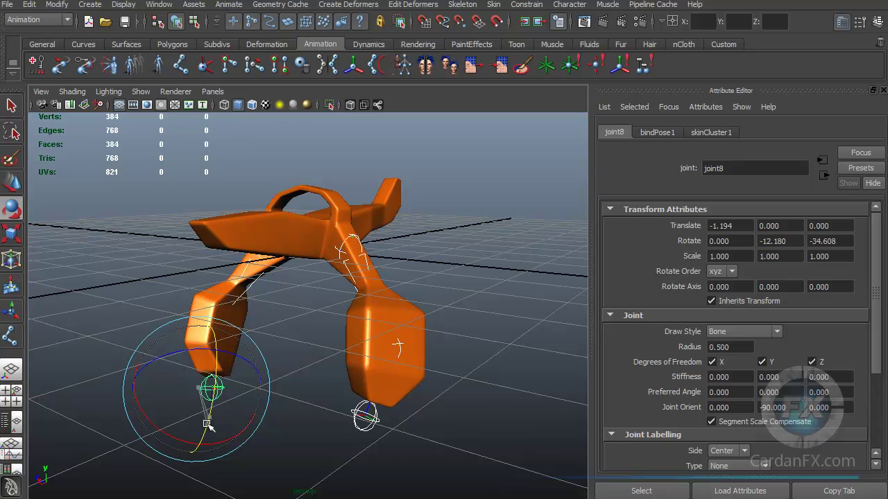
{"action": "mouse_move", "coordinate": [207, 426]}
{"action": "left_mouse_down"}
{"action": "mouse_move", "coordinate": [207, 410]}
{"action": "mouse_move", "coordinate": [210, 434]}
{"action": "mouse_move", "coordinate": [212, 410]}
{"action": "mouse_move", "coordinate": [211, 428]}
{"action": "left_mouse_up"}
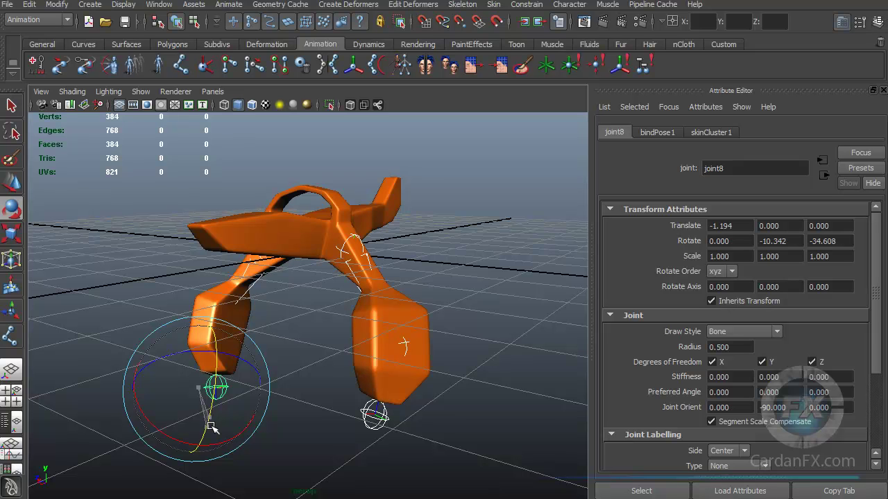
{"action": "left_click_drag", "start_coordinate": [211, 428], "coordinate": [204, 390]}
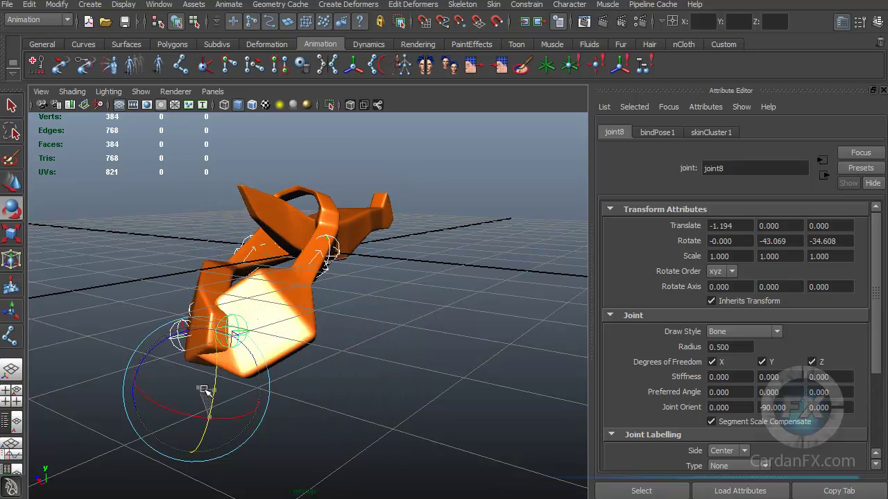
{"action": "left_click_drag", "start_coordinate": [210, 397], "coordinate": [257, 416]}
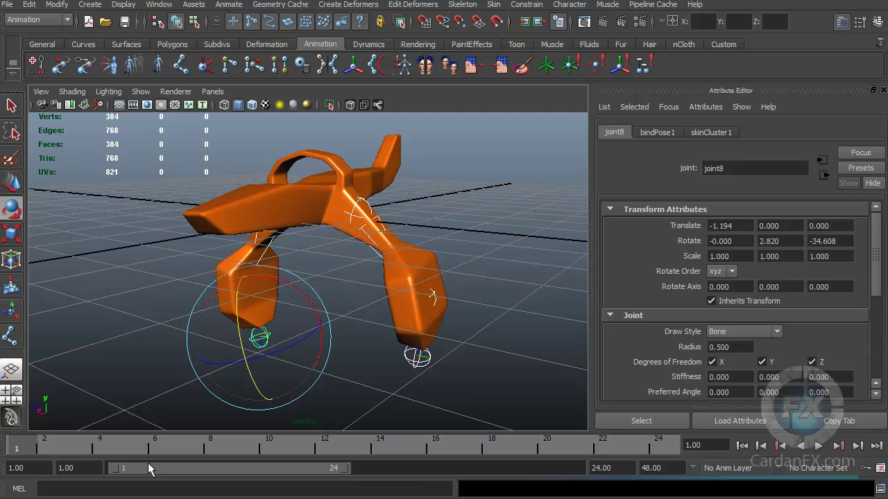
Check the timeline at frames 12, 1, 2, 6, 2 and 3, returning to frame 1
{"action": "left_click_drag", "start_coordinate": [138, 448], "coordinate": [318, 454]}
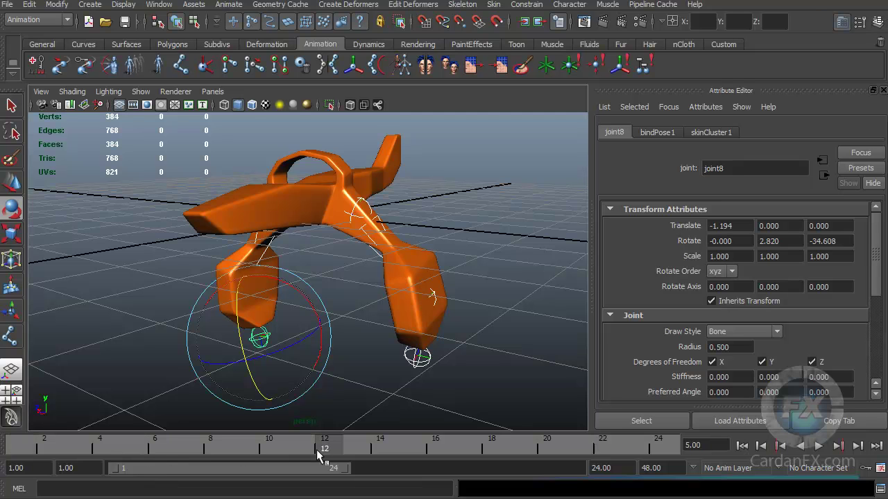
{"action": "left_click", "coordinate": [23, 448]}
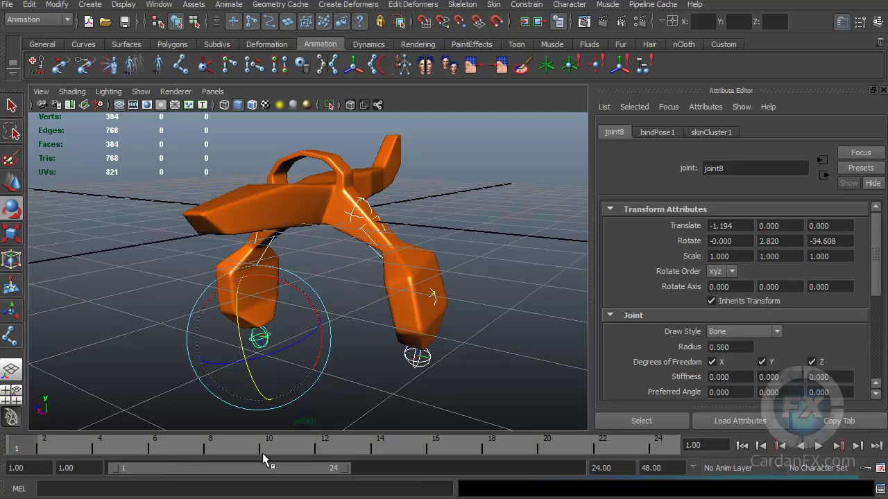
{"action": "left_click", "coordinate": [42, 447]}
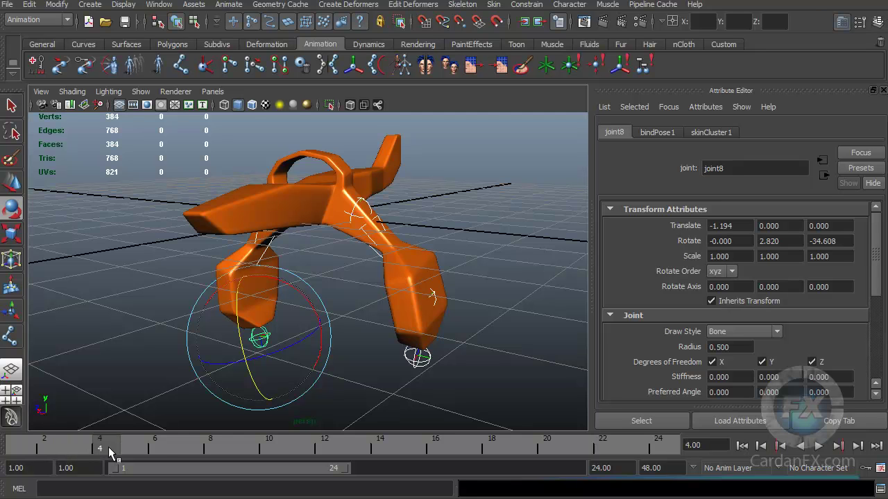
{"action": "left_click", "coordinate": [153, 447]}
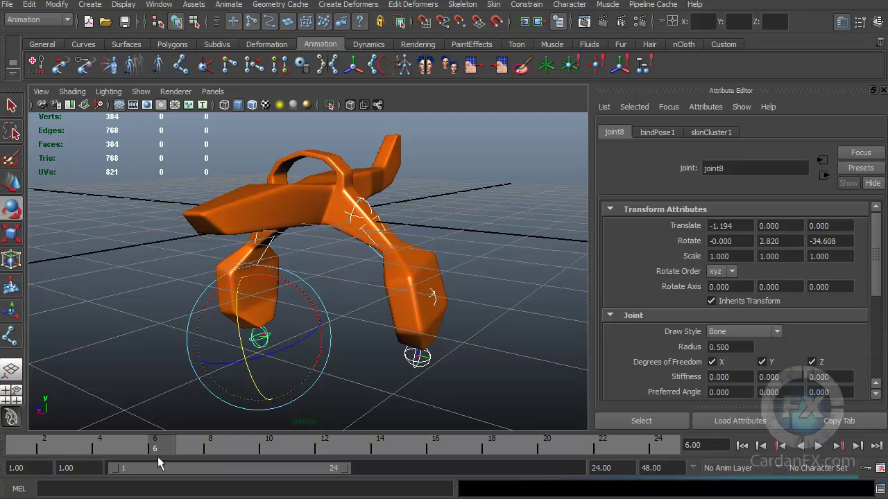
{"action": "left_click", "coordinate": [41, 448]}
{"action": "left_click", "coordinate": [84, 448]}
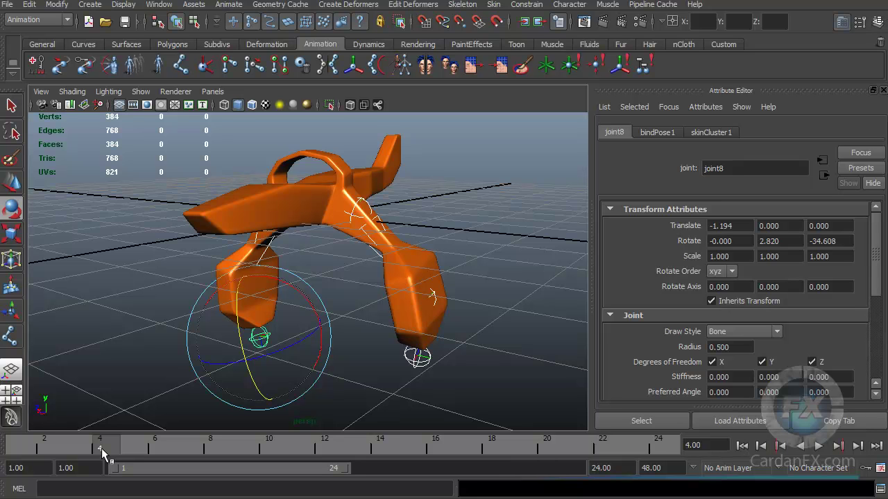
{"action": "left_click", "coordinate": [20, 448]}
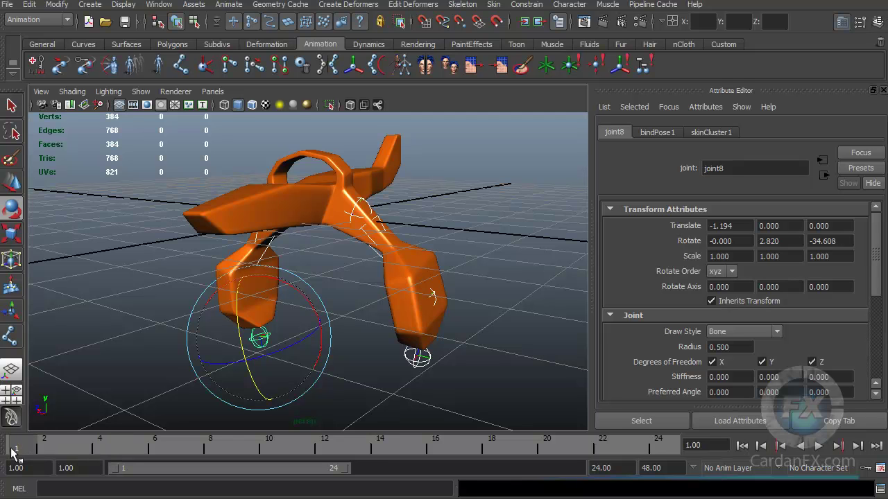
Check frames 2, 6 and 12 again, return to frame 1 and orbit around the ship
{"action": "left_click", "coordinate": [42, 448]}
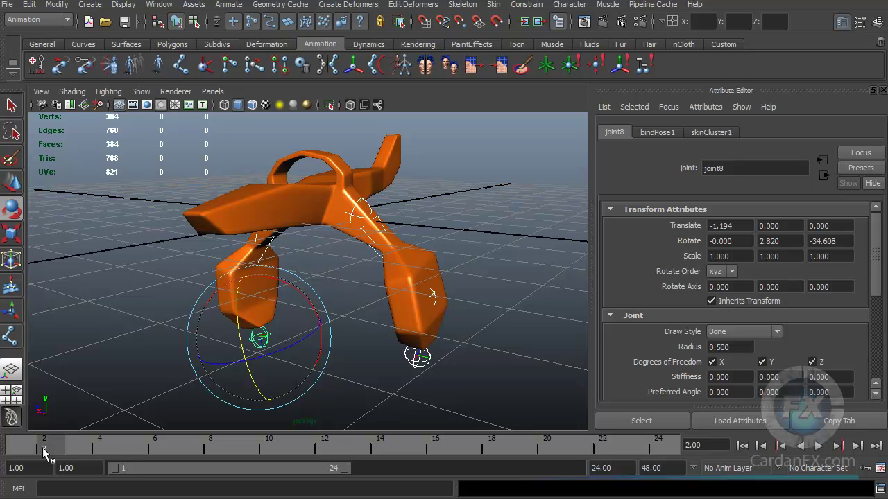
{"action": "left_click", "coordinate": [15, 451]}
{"action": "left_click_drag", "start_coordinate": [43, 448], "coordinate": [168, 445]}
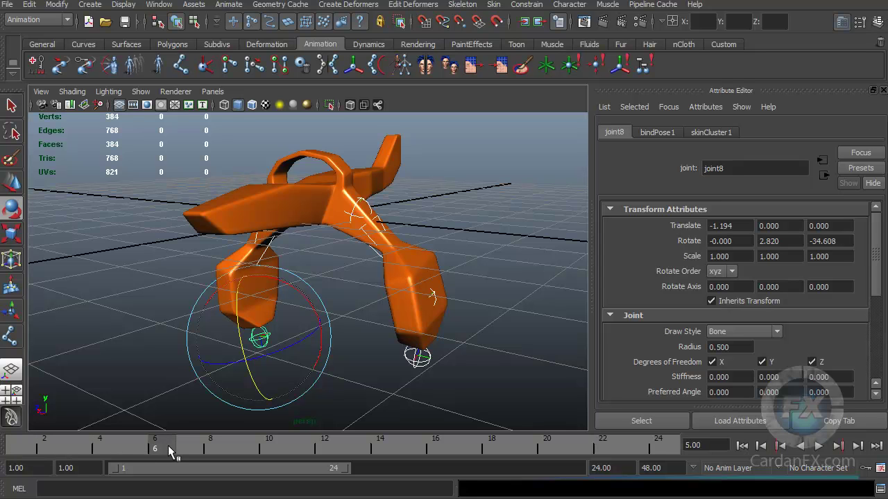
{"action": "left_click", "coordinate": [16, 448]}
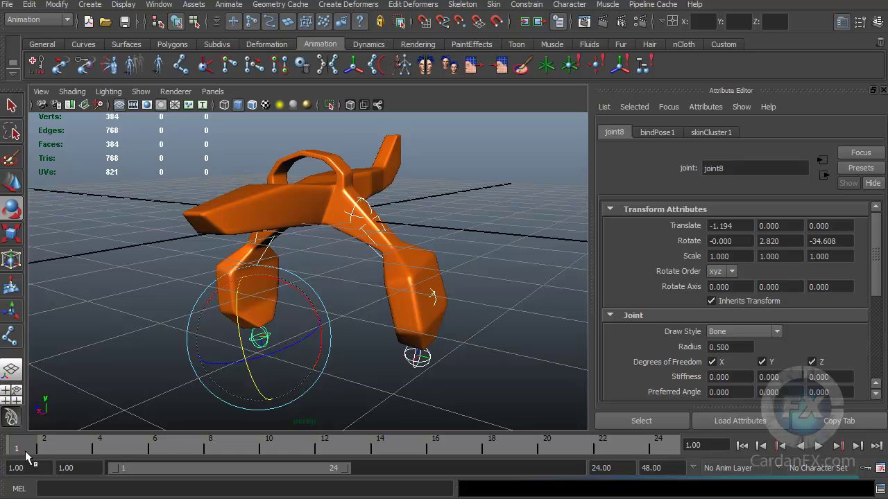
{"action": "left_click", "coordinate": [324, 451]}
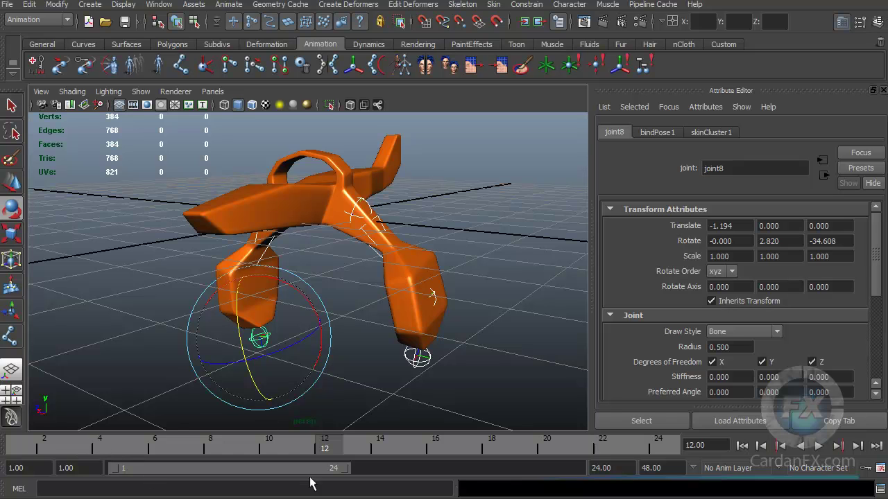
{"action": "left_click", "coordinate": [16, 444]}
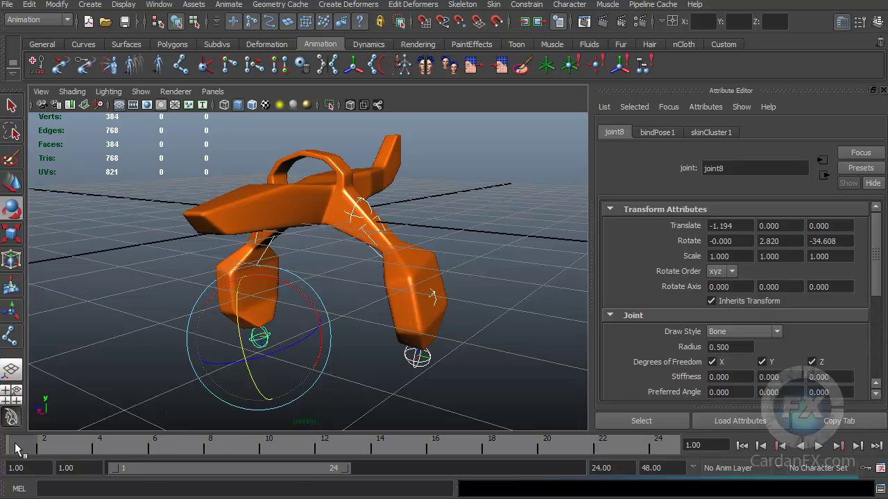
{"action": "left_click_drag", "start_coordinate": [347, 327], "coordinate": [301, 312], "text": "alt"}
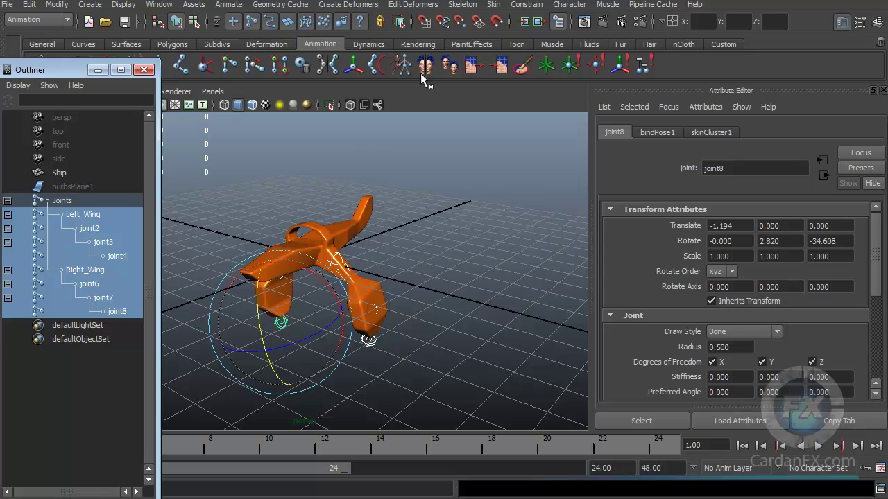
Return the skinned ship to its bind pose with Skin > Go to Bind Pose, cancelling the Import dialog
{"action": "left_click", "coordinate": [493, 5]}
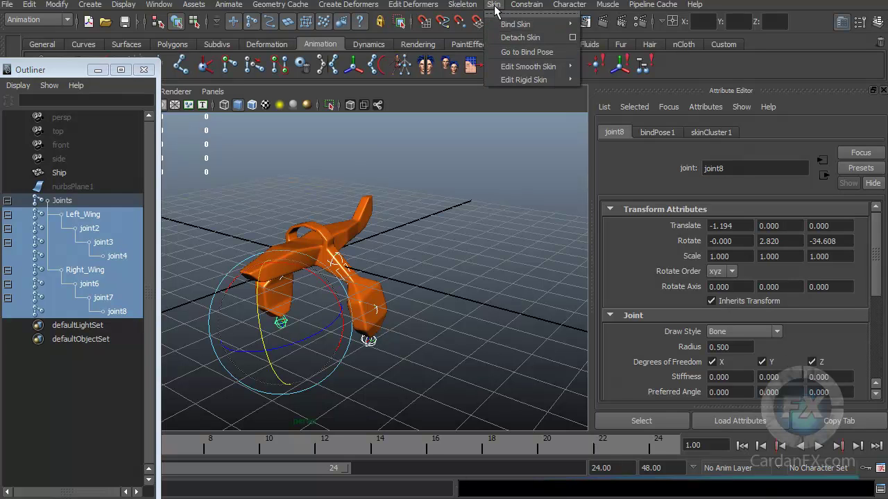
{"action": "left_click", "coordinate": [507, 54]}
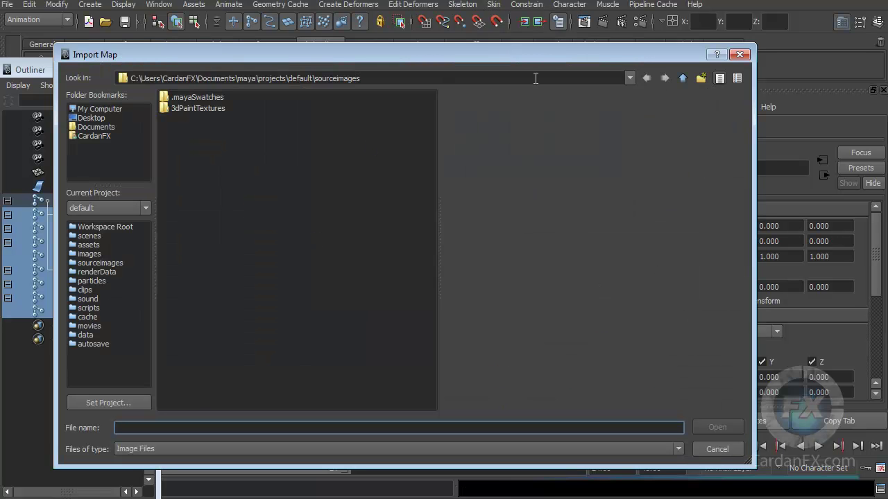
{"action": "left_click", "coordinate": [742, 56]}
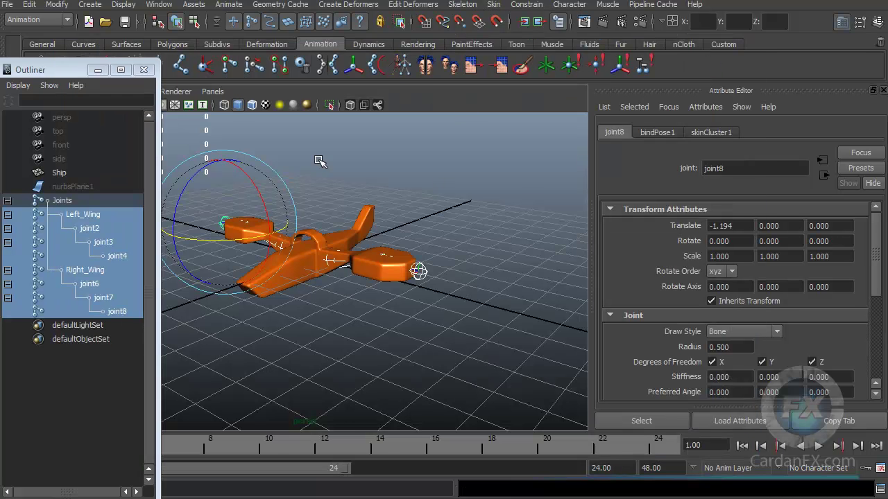
Orbit to re-angle the ship and close the floating Outliner
{"action": "left_click_drag", "start_coordinate": [293, 202], "coordinate": [341, 220], "text": "alt"}
{"action": "left_click_drag", "start_coordinate": [404, 240], "coordinate": [366, 208], "text": "alt"}
{"action": "left_click_drag", "start_coordinate": [76, 70], "coordinate": [0, 66]}
{"action": "left_click", "coordinate": [54, 66]}
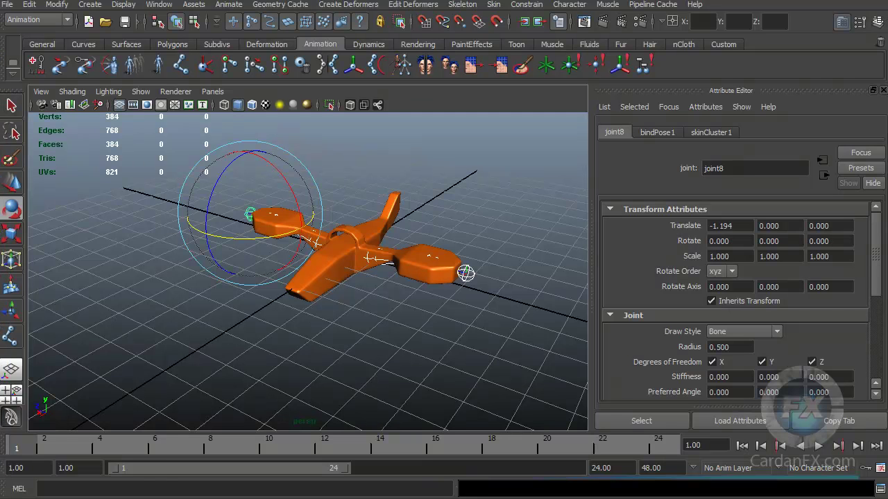
Select nurbsPlane1 in the Outliner and unhide the hilly terrain with Shift+H
{"action": "left_click", "coordinate": [37, 63]}
{"action": "left_click", "coordinate": [71, 179]}
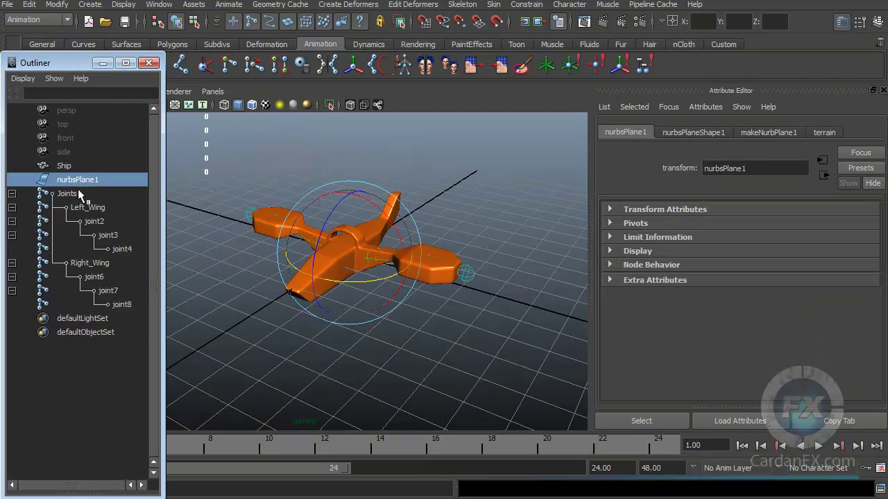
{"action": "left_click", "coordinate": [78, 207]}
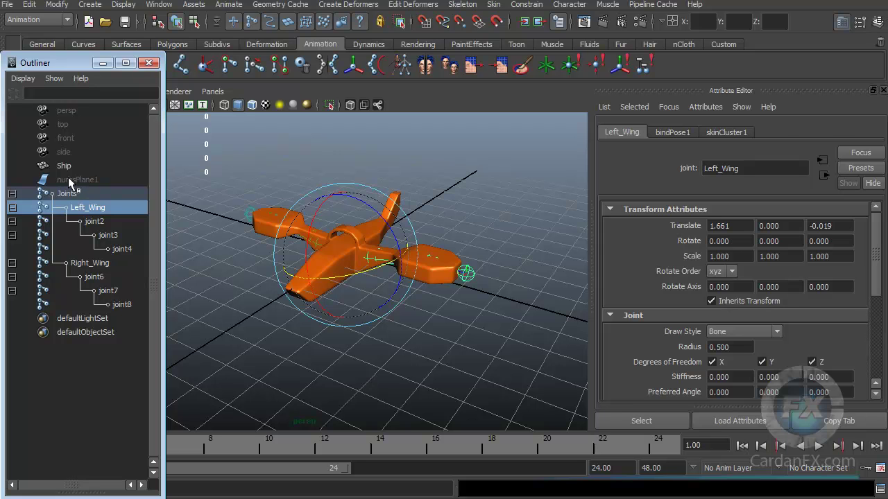
{"action": "left_click", "coordinate": [79, 179]}
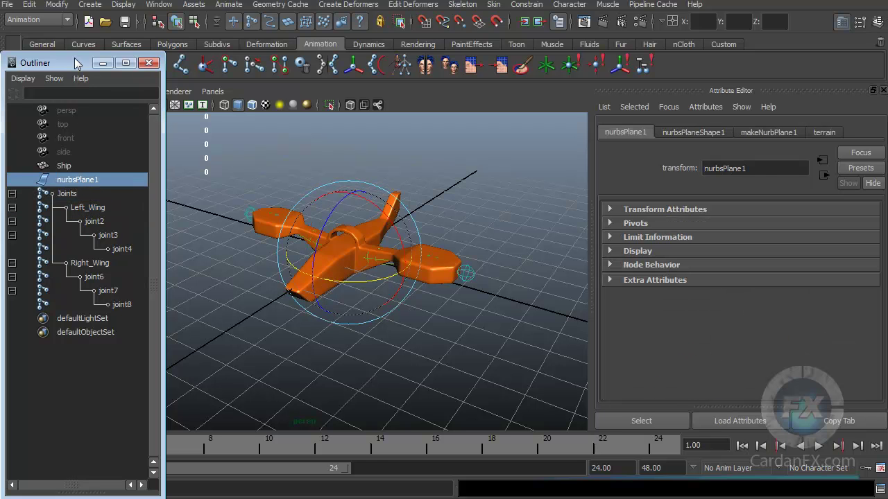
{"action": "left_click", "coordinate": [149, 63]}
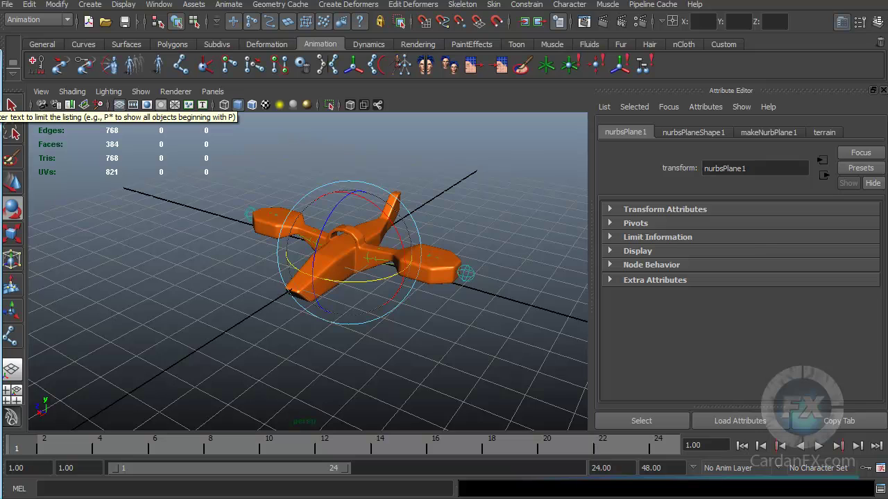
{"action": "key", "text": "shift+h"}
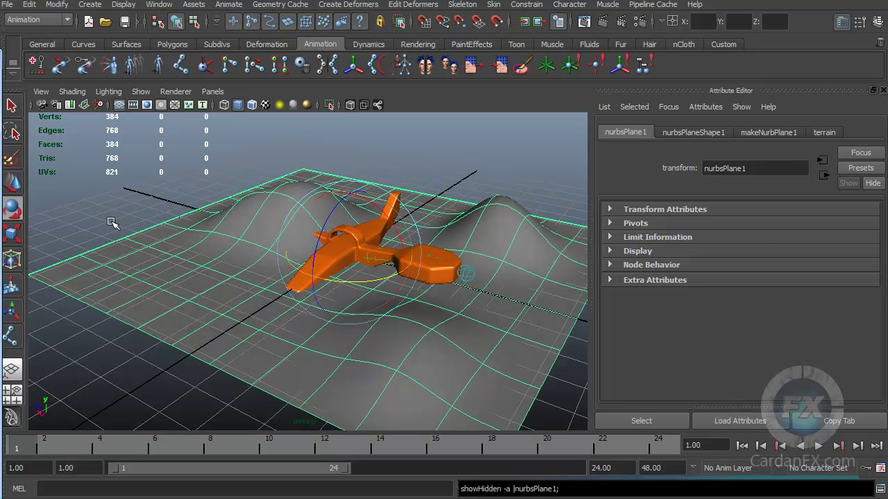
Deselect the terrain and select the Joints root in the Outliner
{"action": "left_click", "coordinate": [421, 167]}
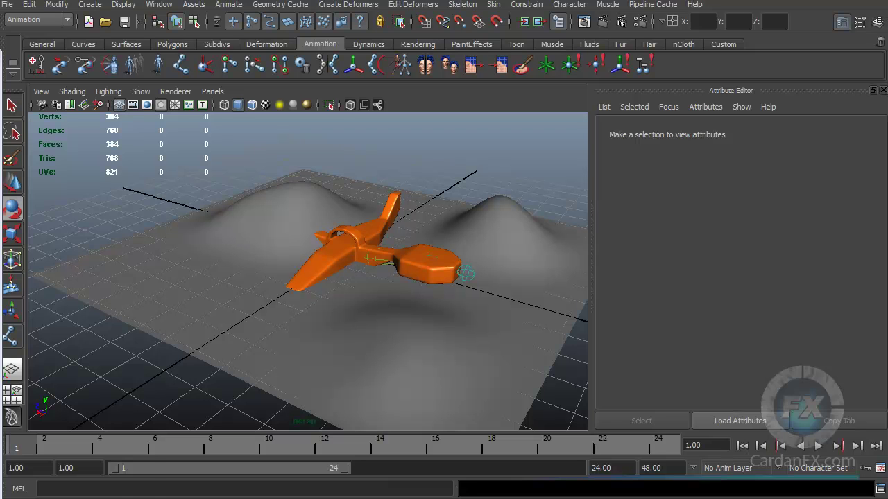
{"action": "key", "text": "shift+o"}
{"action": "left_click", "coordinate": [58, 194]}
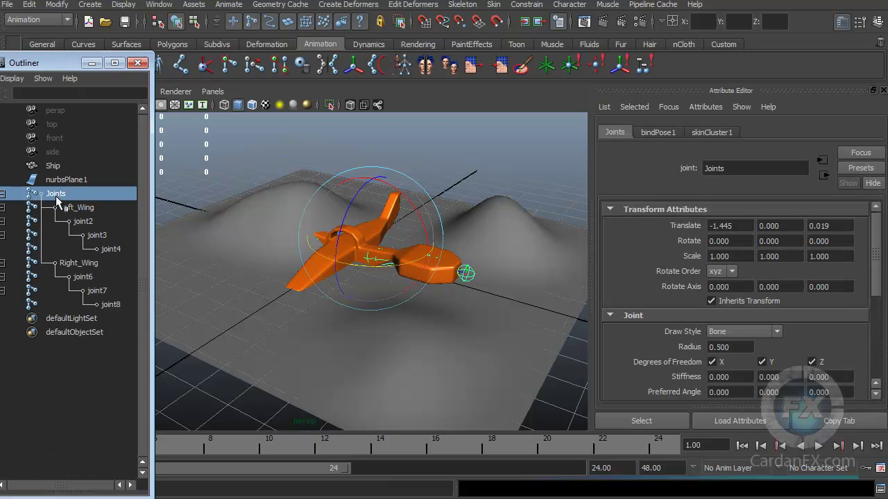
{"action": "left_click_drag", "start_coordinate": [61, 61], "coordinate": [138, 215]}
Raise the Joints root 2.56 units and slide it back to Translate X -10.742
{"action": "key", "text": "w"}
{"action": "left_click_drag", "start_coordinate": [371, 195], "coordinate": [372, 120]}
{"action": "left_click_drag", "start_coordinate": [125, 220], "coordinate": [0, 205]}
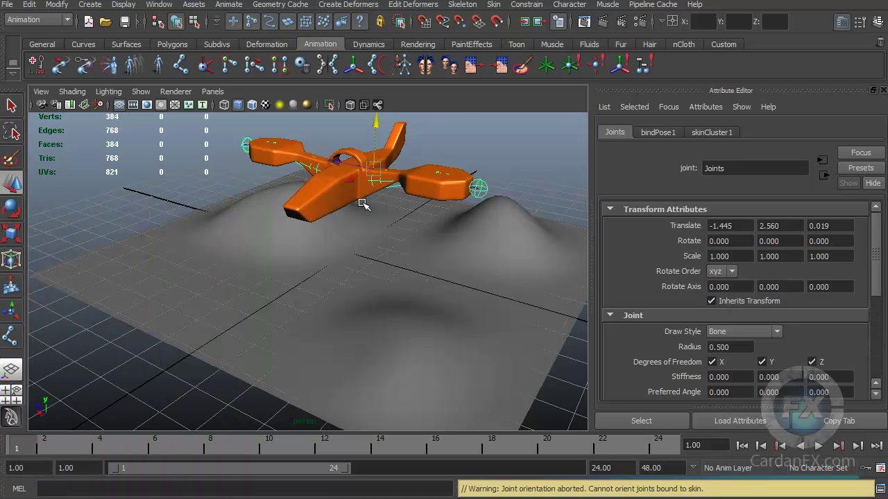
{"action": "scroll", "coordinate": [396, 251], "scroll_direction": "down", "scroll_amount": 5}
{"action": "left_click_drag", "start_coordinate": [364, 231], "coordinate": [384, 219], "text": "alt"}
{"action": "left_click_drag", "start_coordinate": [368, 250], "coordinate": [402, 238], "text": "alt"}
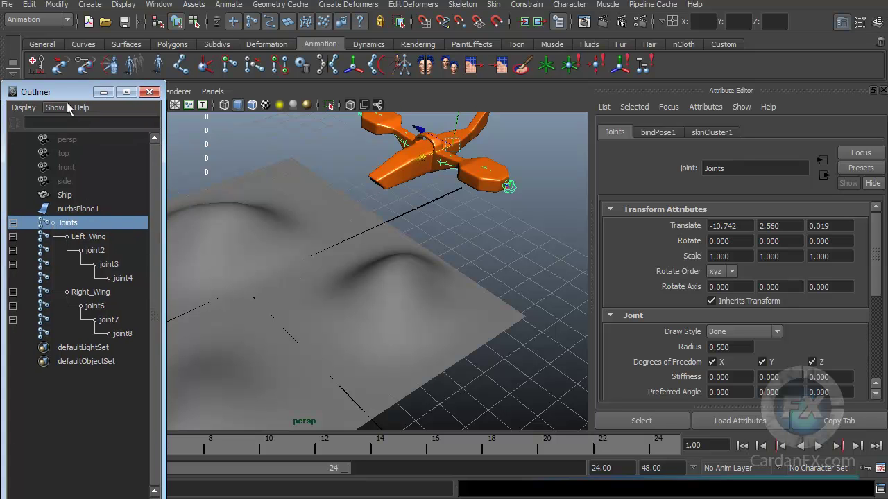
Arrange the floating Outliner at the left of the viewport with the Joints hierarchy expanded
{"action": "left_click_drag", "start_coordinate": [67, 97], "coordinate": [71, 47]}
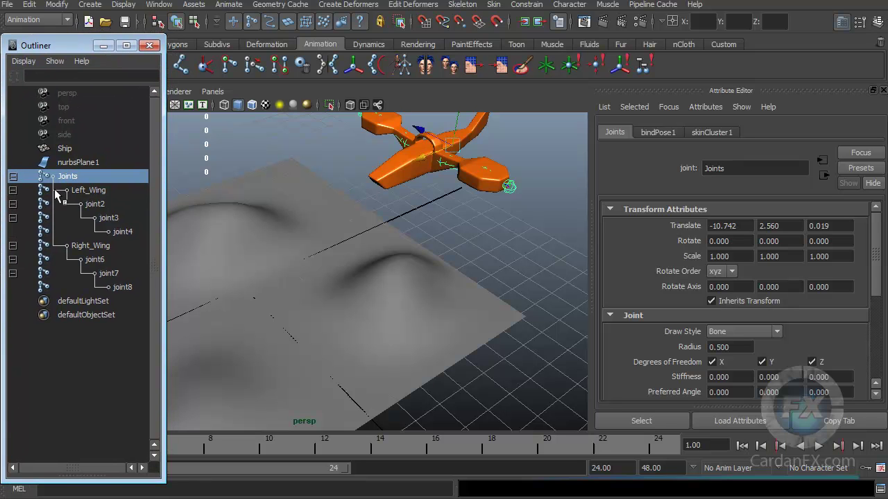
{"action": "middle_click_drag", "start_coordinate": [67, 173], "coordinate": [117, 278]}
{"action": "mouse_move", "coordinate": [65, 48]}
{"action": "left_mouse_down"}
{"action": "mouse_move", "coordinate": [87, 43]}
{"action": "mouse_move", "coordinate": [12, 44]}
{"action": "mouse_move", "coordinate": [81, 44]}
{"action": "mouse_move", "coordinate": [68, 41]}
{"action": "left_mouse_up"}
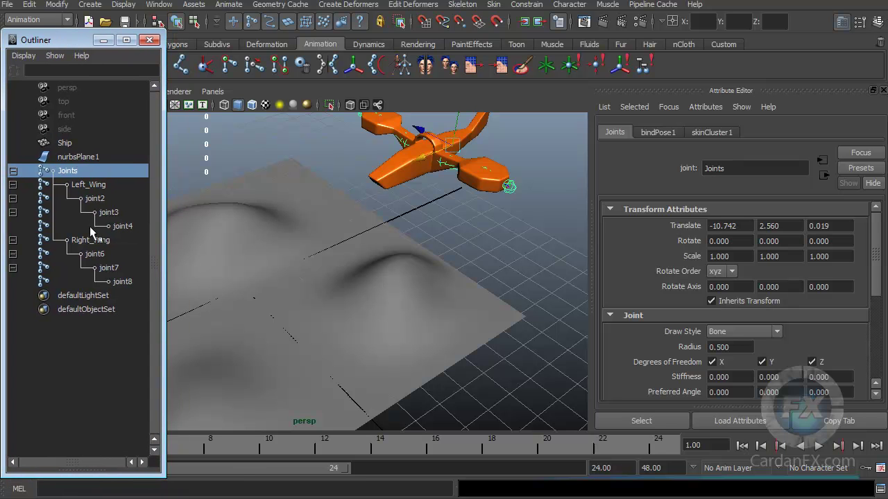
{"action": "middle_click_drag", "start_coordinate": [81, 199], "coordinate": [46, 179]}
{"action": "middle_click_drag", "start_coordinate": [54, 201], "coordinate": [76, 200]}
{"action": "middle_click_drag", "start_coordinate": [69, 195], "coordinate": [31, 131]}
{"action": "left_click_drag", "start_coordinate": [58, 41], "coordinate": [57, 39]}
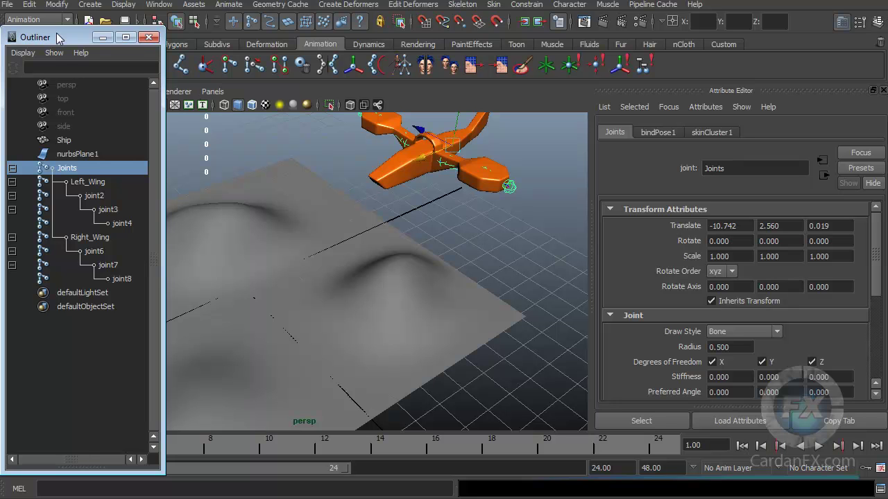
Close the floating Outliner window beside the viewport
{"action": "left_click_drag", "start_coordinate": [57, 32], "coordinate": [80, 22]}
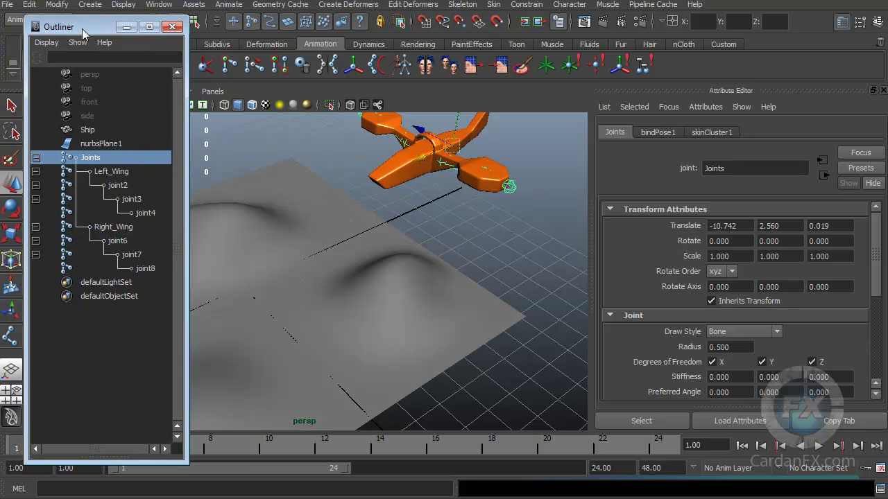
{"action": "left_click", "coordinate": [84, 28]}
{"action": "key", "text": "alt+F4"}
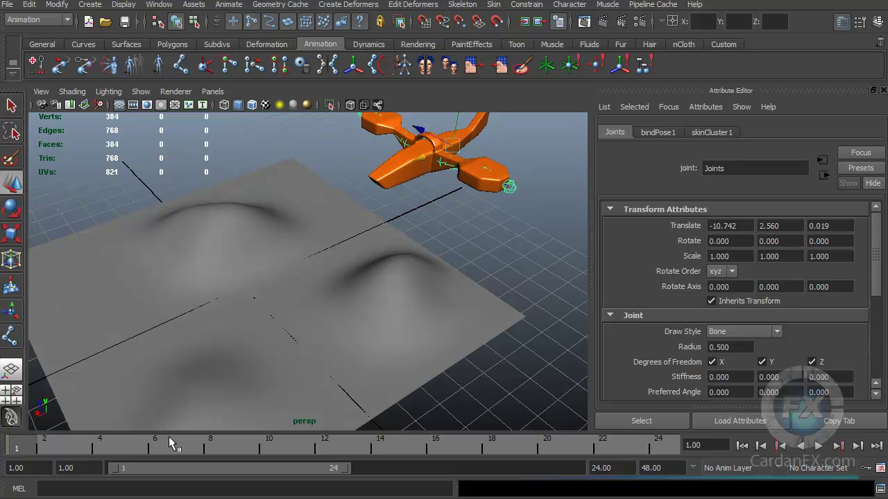
At frame 12, slide the ship forward along X over the hills and play back
{"action": "left_click", "coordinate": [324, 450]}
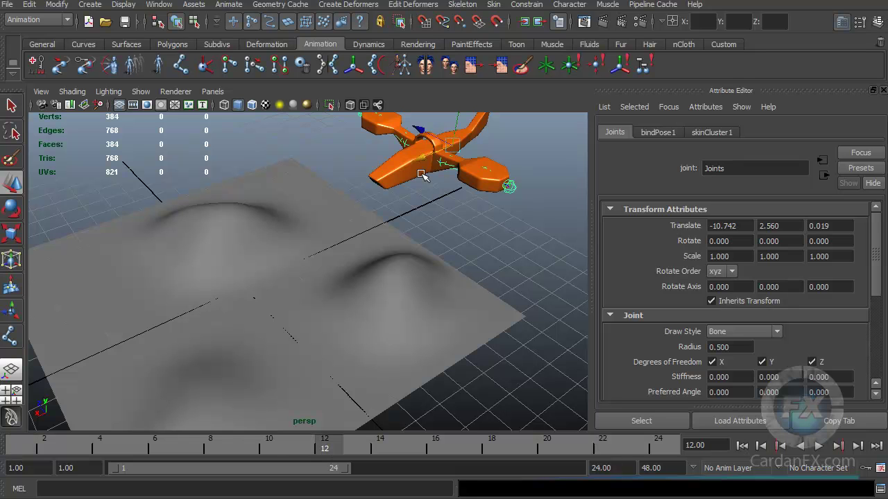
{"action": "left_click_drag", "start_coordinate": [421, 161], "coordinate": [23, 266]}
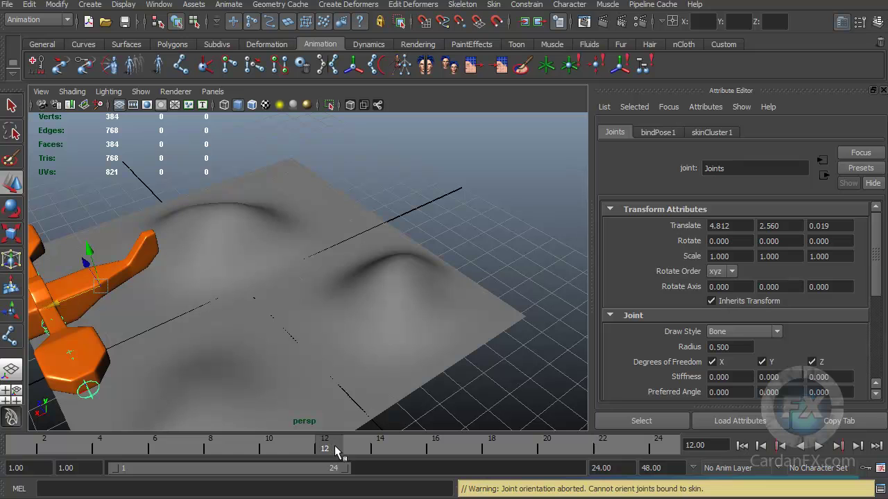
{"action": "key", "text": "alt+v"}
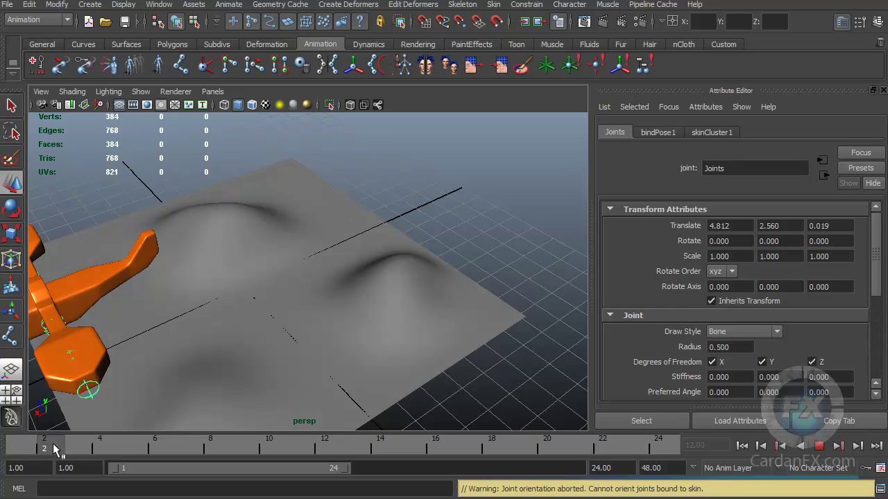
Back at frame 12, drag the ship back to Translate X -9.884, then return to frame 1
{"action": "left_click_drag", "start_coordinate": [276, 445], "coordinate": [323, 444]}
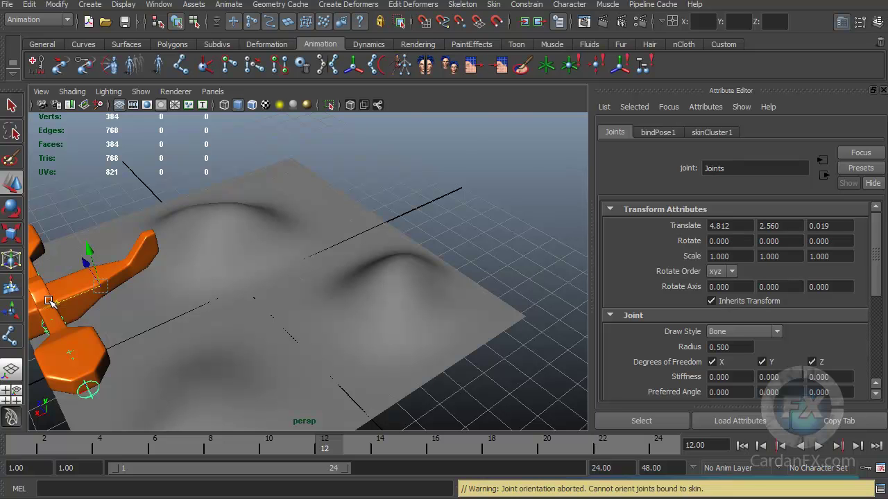
{"action": "left_click_drag", "start_coordinate": [51, 303], "coordinate": [426, 197]}
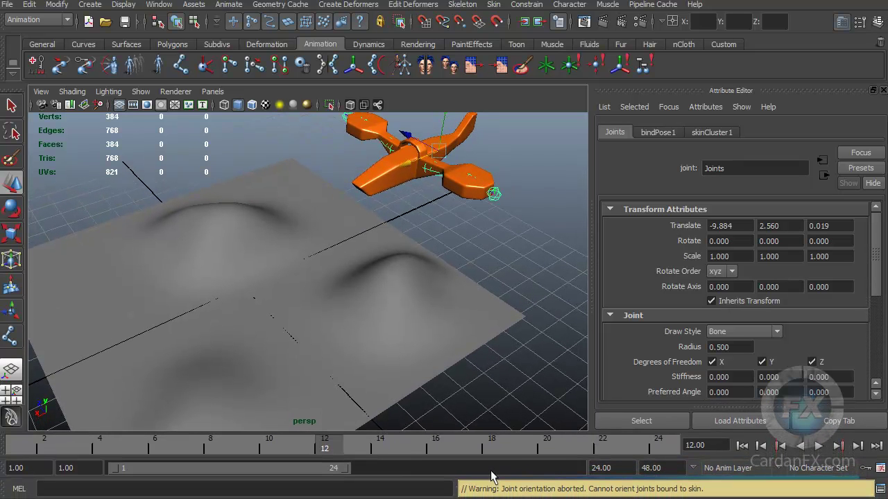
{"action": "mouse_move", "coordinate": [324, 446]}
{"action": "left_mouse_down"}
{"action": "mouse_move", "coordinate": [27, 447]}
{"action": "mouse_move", "coordinate": [410, 449]}
{"action": "mouse_move", "coordinate": [662, 471]}
{"action": "mouse_move", "coordinate": [7, 434]}
{"action": "mouse_move", "coordinate": [555, 449]}
{"action": "mouse_move", "coordinate": [18, 447]}
{"action": "mouse_move", "coordinate": [200, 465]}
{"action": "mouse_move", "coordinate": [645, 489]}
{"action": "mouse_move", "coordinate": [667, 472]}
{"action": "mouse_move", "coordinate": [664, 455]}
{"action": "mouse_move", "coordinate": [11, 456]}
{"action": "mouse_move", "coordinate": [28, 451]}
{"action": "mouse_move", "coordinate": [18, 451]}
{"action": "left_mouse_up"}
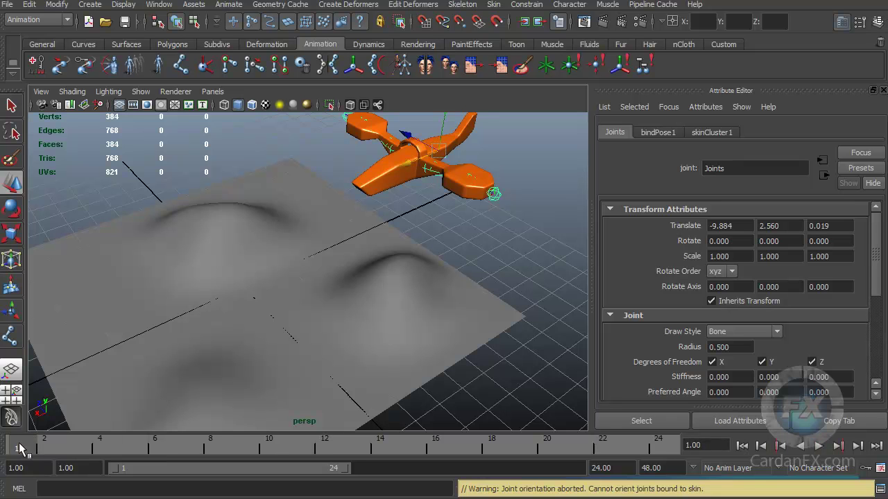
Drag the range slider end to 48 so playback spans frames 1–48, then tumble the view
{"action": "left_click_drag", "start_coordinate": [347, 468], "coordinate": [580, 469]}
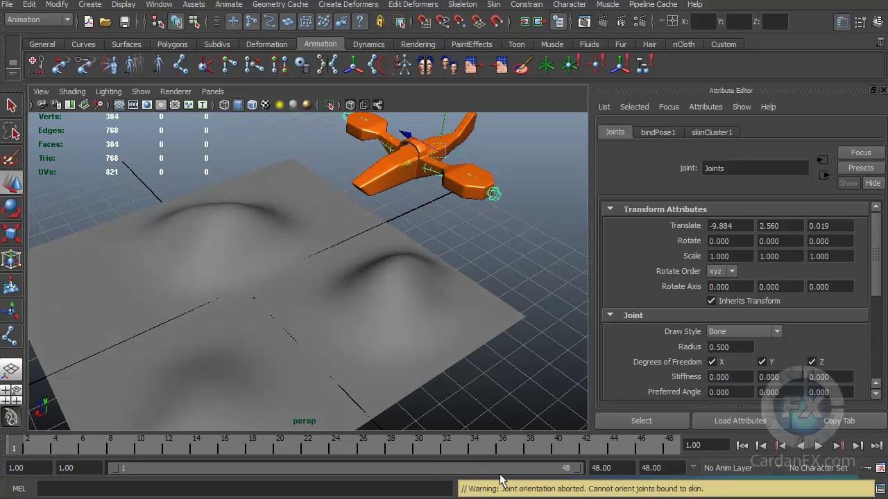
{"action": "mouse_move", "coordinate": [578, 469]}
{"action": "left_mouse_down"}
{"action": "mouse_move", "coordinate": [243, 468]}
{"action": "mouse_move", "coordinate": [580, 469]}
{"action": "left_mouse_up"}
{"action": "middle_click_drag", "start_coordinate": [482, 347], "coordinate": [479, 322], "text": "alt"}
{"action": "mouse_move", "coordinate": [479, 322]}
{"action": "left_mouse_down", "text": "alt"}
{"action": "mouse_move", "coordinate": [472, 312]}
{"action": "mouse_move", "coordinate": [481, 298]}
{"action": "mouse_move", "coordinate": [481, 313]}
{"action": "mouse_move", "coordinate": [494, 318]}
{"action": "left_mouse_up", "text": "alt"}
{"action": "mouse_move", "coordinate": [458, 223]}
{"action": "left_mouse_down", "text": "alt"}
{"action": "mouse_move", "coordinate": [435, 233]}
{"action": "mouse_move", "coordinate": [423, 224]}
{"action": "mouse_move", "coordinate": [513, 251]}
{"action": "mouse_move", "coordinate": [393, 258]}
{"action": "mouse_move", "coordinate": [452, 226]}
{"action": "left_mouse_up", "text": "alt"}
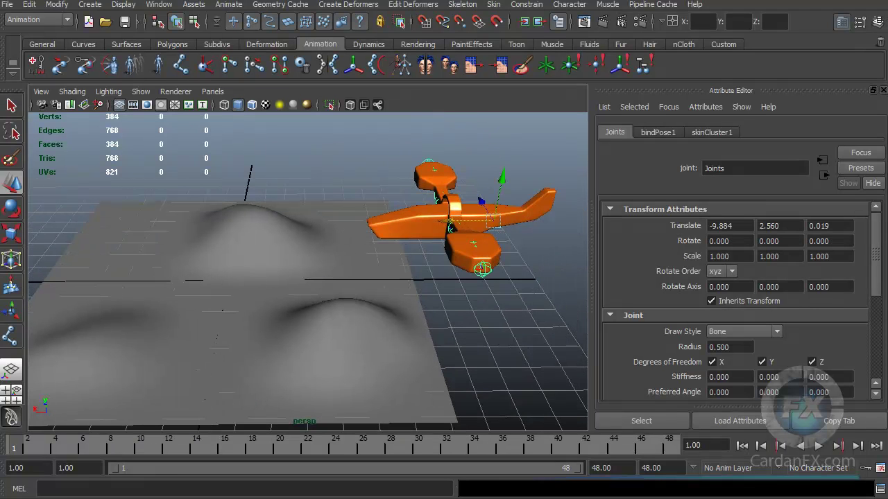
{"action": "key", "text": "shift+o"}
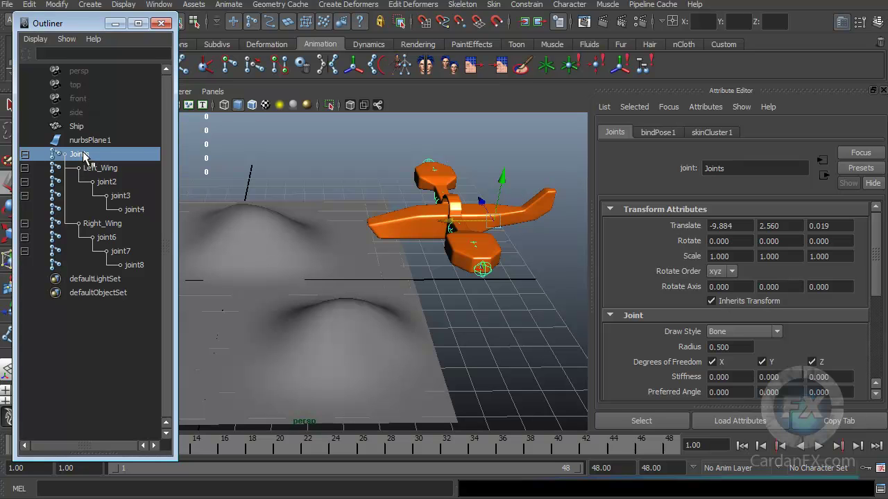
{"action": "left_click", "coordinate": [76, 127]}
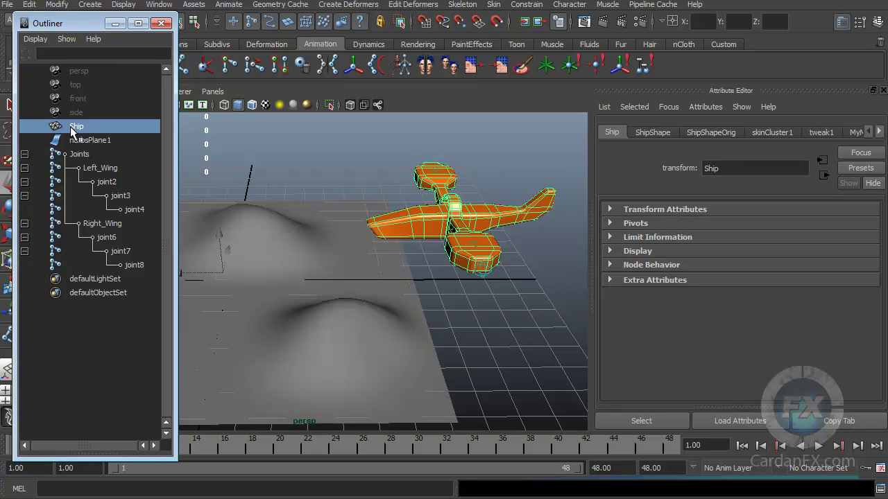
{"action": "left_click_drag", "start_coordinate": [80, 22], "coordinate": [0, 69]}
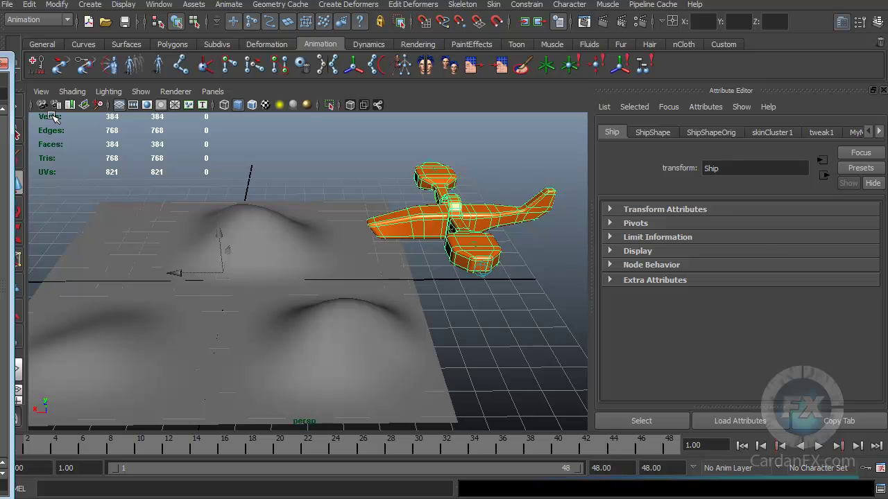
{"action": "left_click_drag", "start_coordinate": [4, 56], "coordinate": [118, 50]}
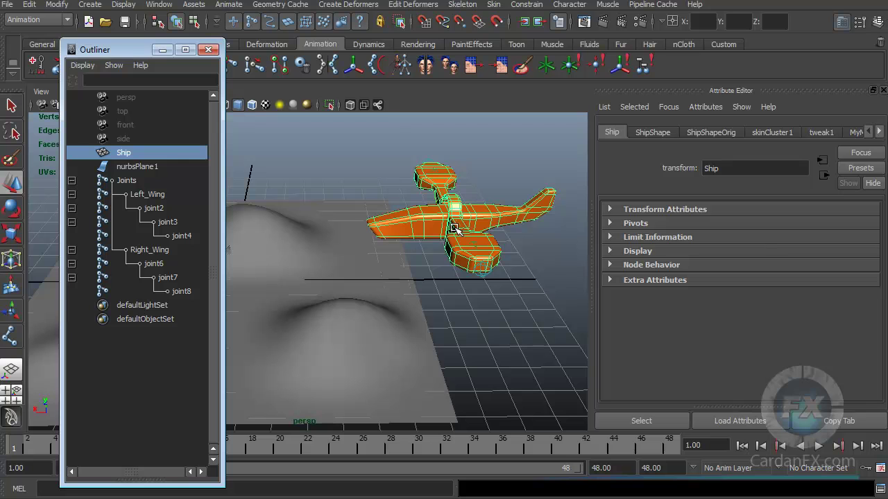
{"action": "left_click", "coordinate": [127, 181]}
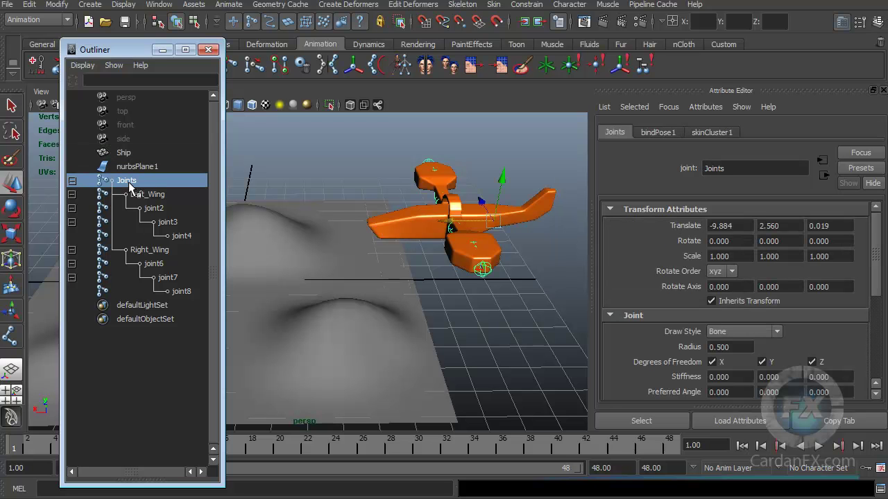
{"action": "left_click_drag", "start_coordinate": [122, 54], "coordinate": [0, 50]}
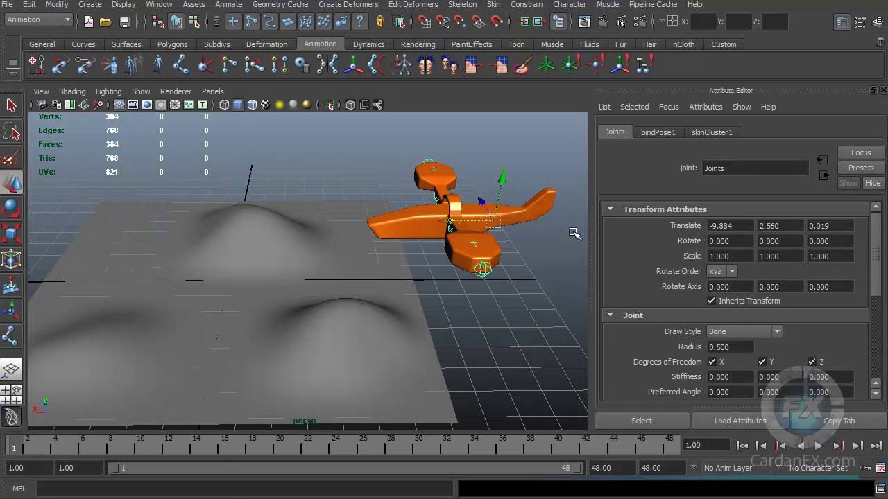
Abandon an empty new expression on Translate and reopen Translate's keying menu
{"action": "right_click", "coordinate": [675, 229]}
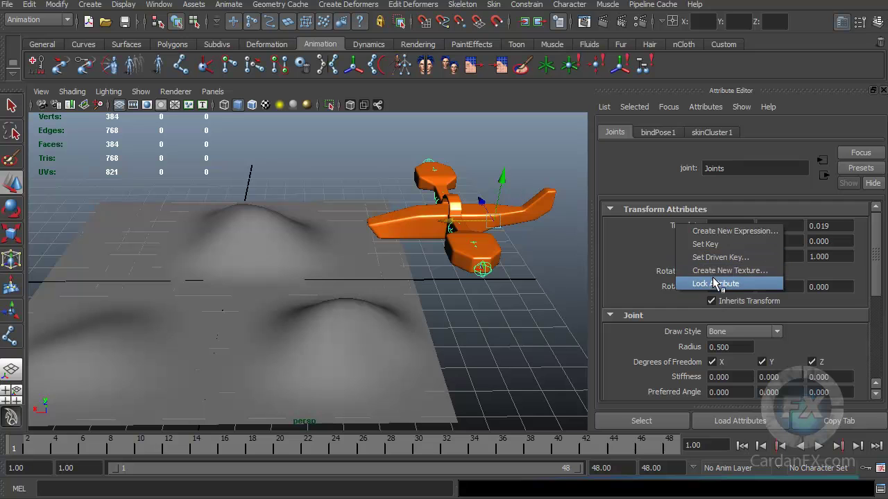
{"action": "left_click", "coordinate": [715, 231]}
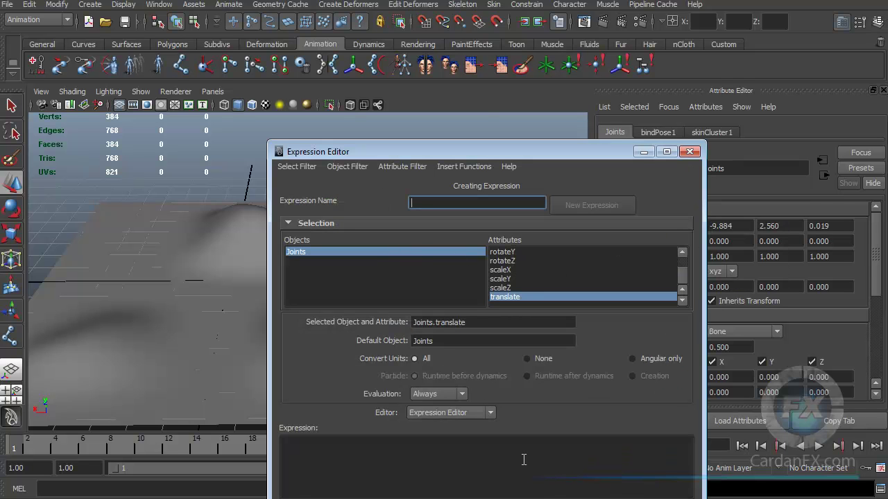
{"action": "left_click_drag", "start_coordinate": [500, 150], "coordinate": [444, 86]}
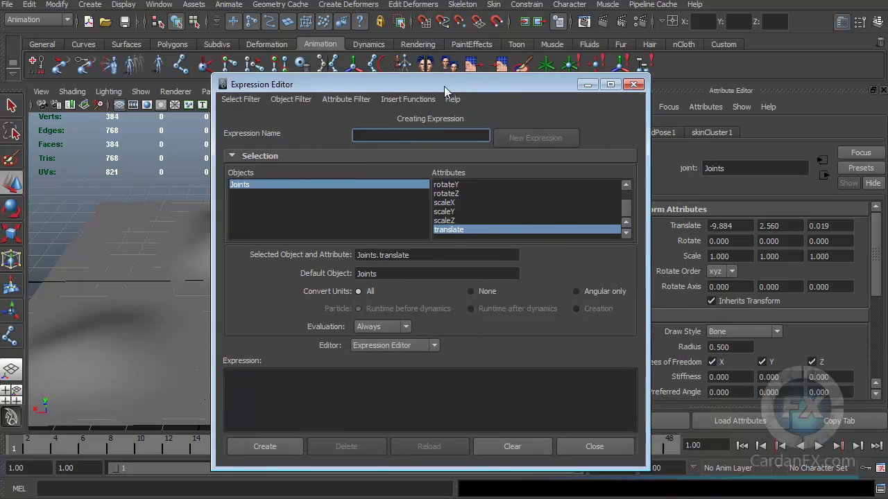
{"action": "left_click", "coordinate": [632, 81]}
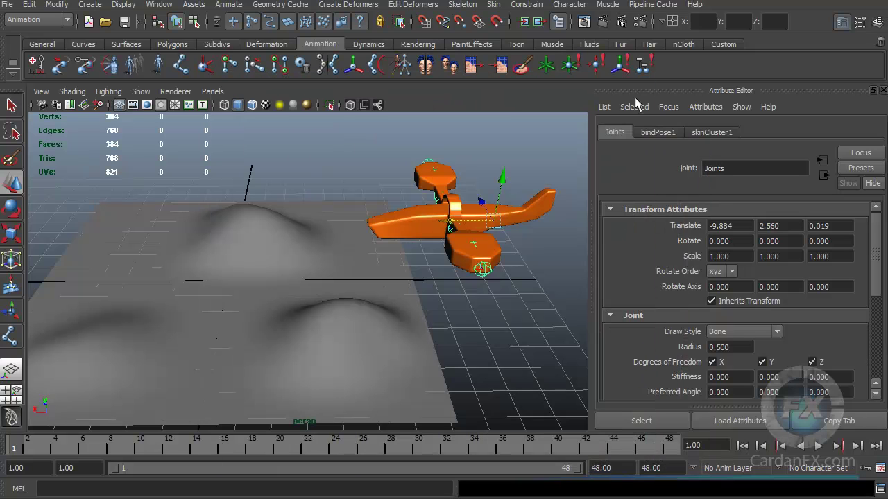
{"action": "right_click", "coordinate": [679, 229]}
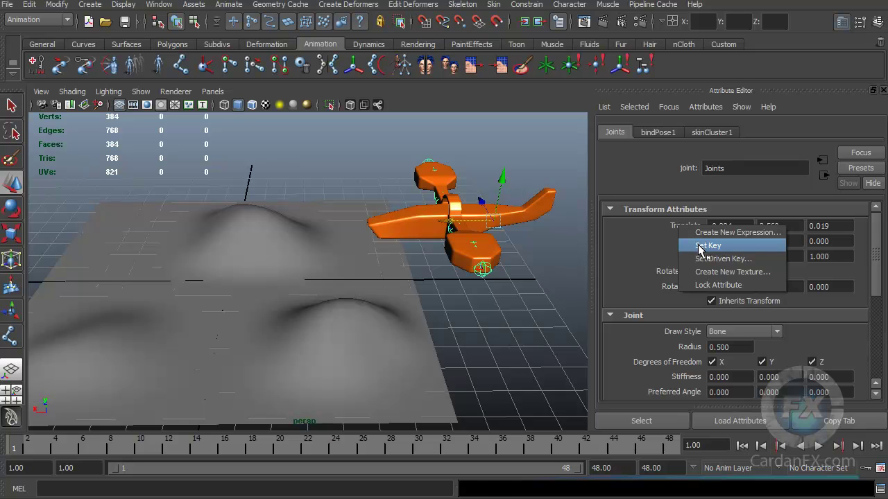
Set a Translate key on the Joints root at frame 1, then move through frames 12 and 24 to 48
{"action": "left_click", "coordinate": [700, 248]}
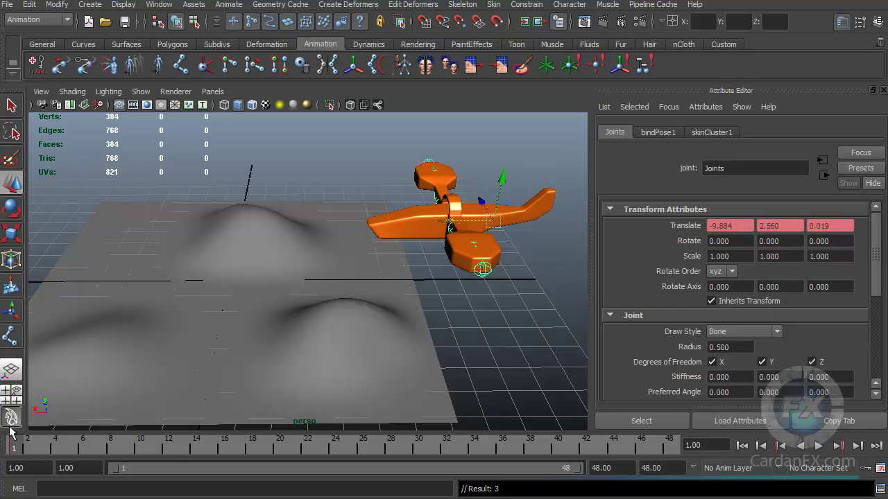
{"action": "left_click", "coordinate": [168, 447]}
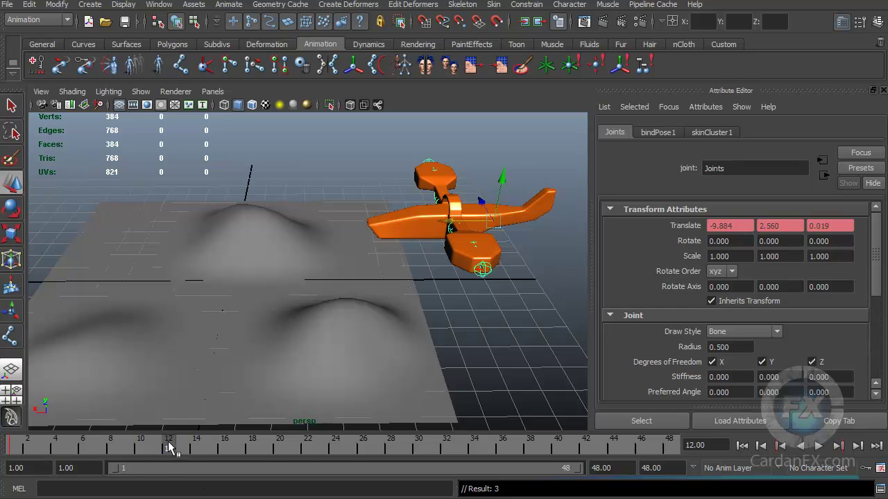
{"action": "left_click", "coordinate": [335, 448]}
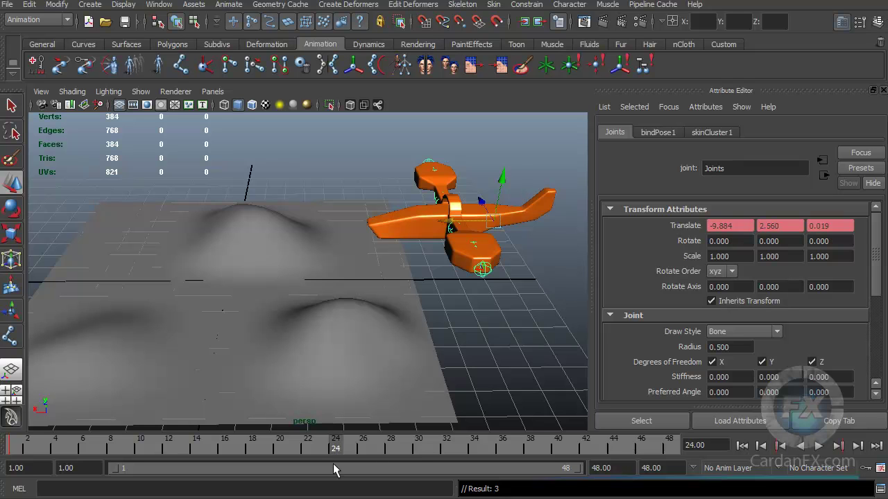
{"action": "left_click", "coordinate": [667, 451]}
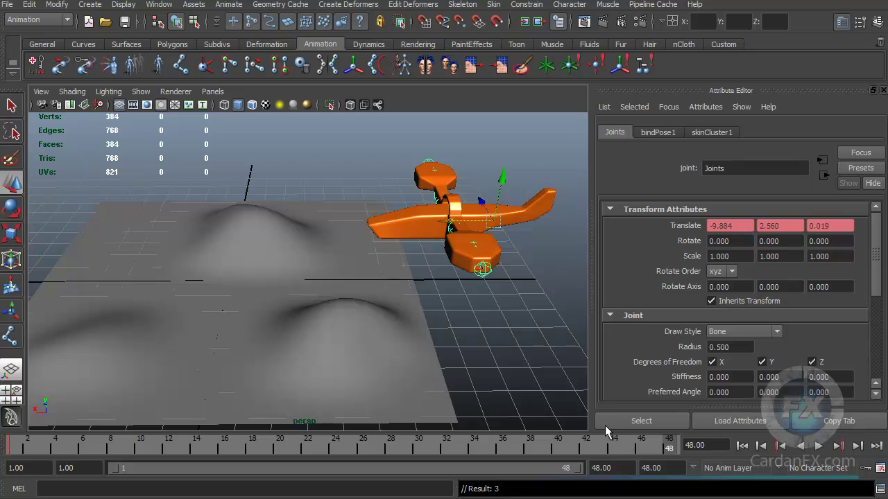
Move the ship left to Translate X 7.837 and set a Translate key at frame 48
{"action": "scroll", "coordinate": [360, 276], "scroll_direction": "down", "scroll_amount": 5}
{"action": "left_click_drag", "start_coordinate": [424, 243], "coordinate": [136, 245]}
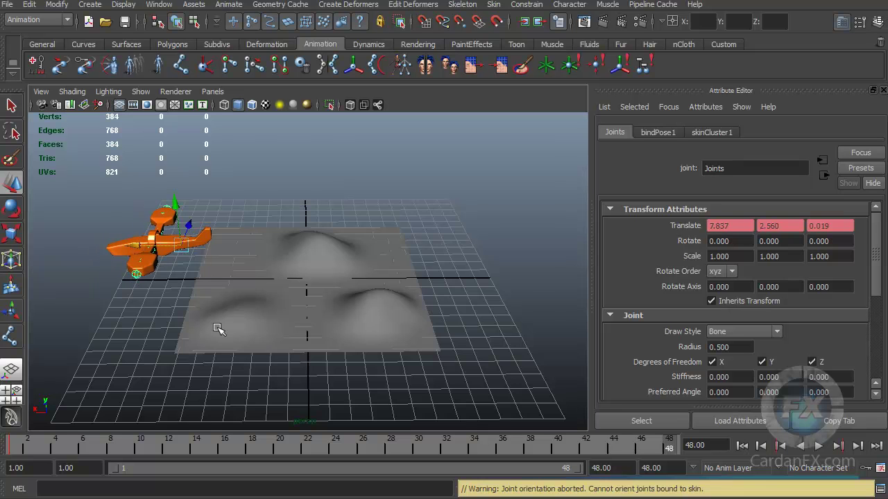
{"action": "left_click_drag", "start_coordinate": [218, 331], "coordinate": [268, 303], "text": "alt"}
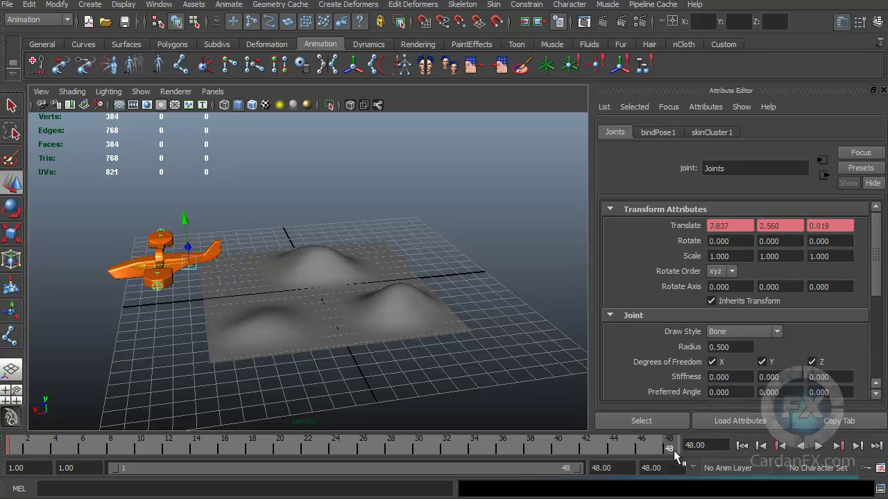
{"action": "right_click", "coordinate": [677, 226]}
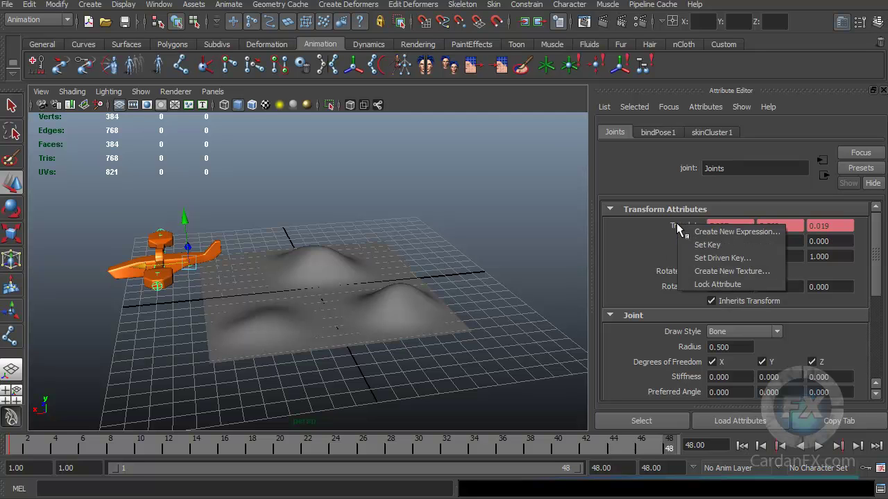
{"action": "left_click", "coordinate": [707, 245]}
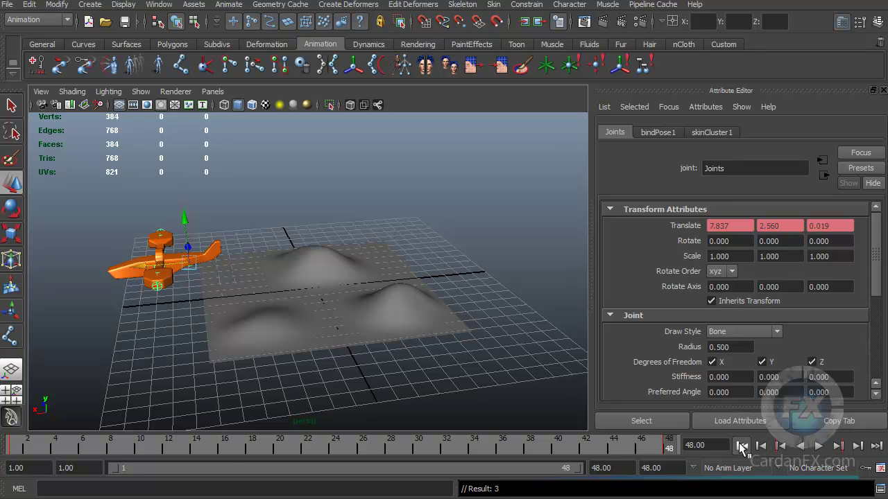
Play the 48-frame flight from the start, stop, scrub back to frame 1, and open the key menu
{"action": "left_click", "coordinate": [742, 446]}
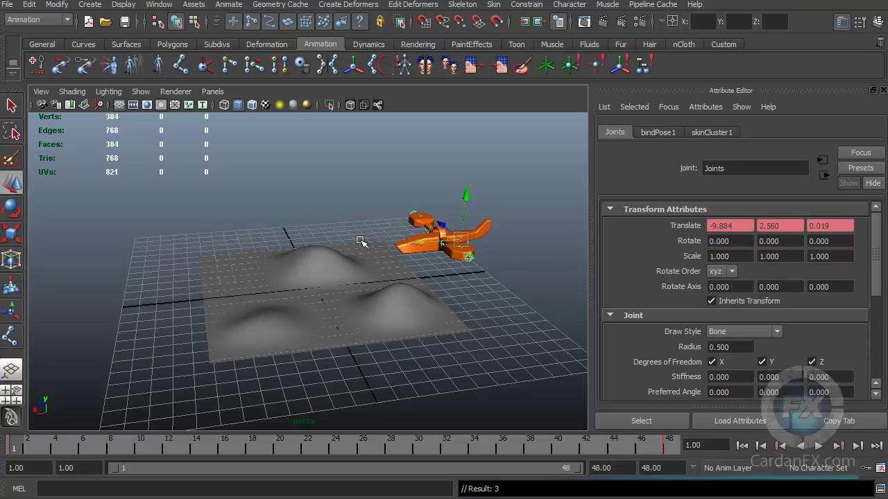
{"action": "scroll", "coordinate": [423, 246], "scroll_direction": "up", "scroll_amount": 3}
{"action": "scroll", "coordinate": [409, 281], "scroll_direction": "down", "scroll_amount": 1}
{"action": "scroll", "coordinate": [437, 267], "scroll_direction": "up", "scroll_amount": 2}
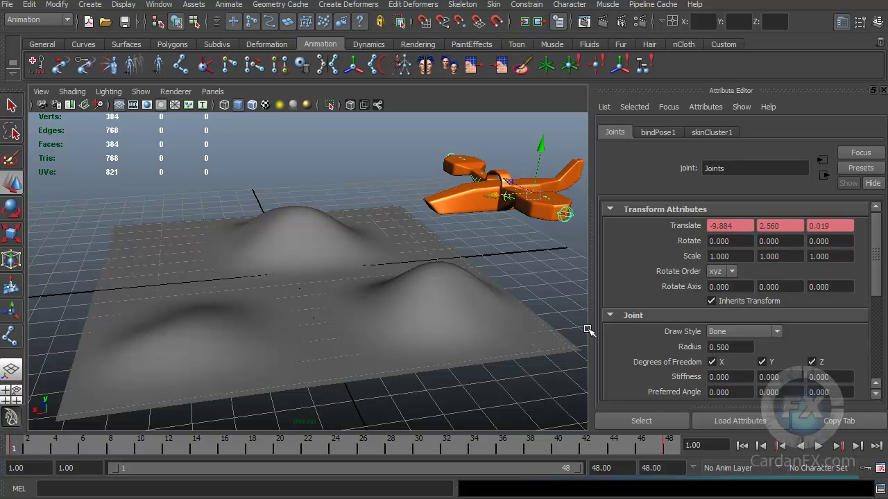
{"action": "left_click", "coordinate": [817, 448]}
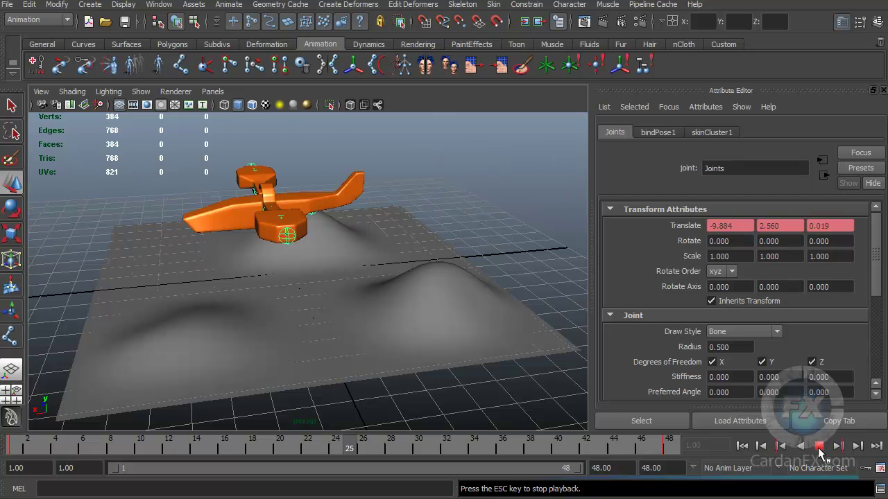
{"action": "left_click", "coordinate": [819, 447]}
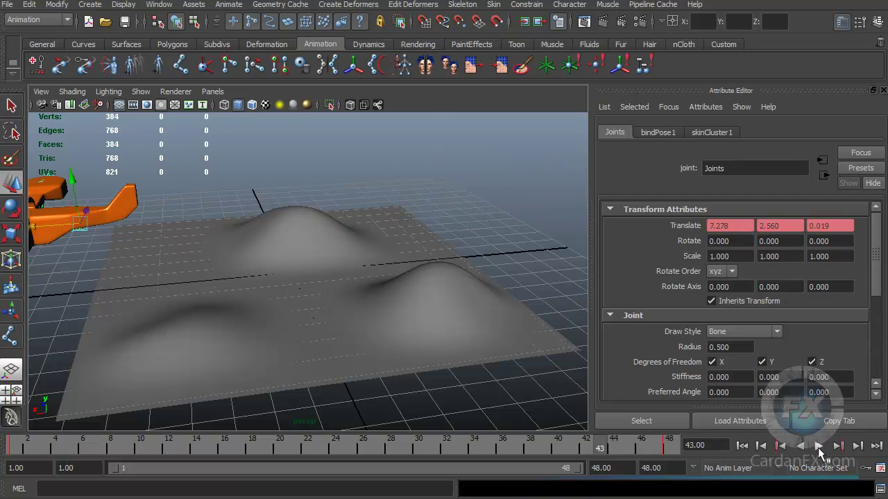
{"action": "left_click_drag", "start_coordinate": [599, 451], "coordinate": [14, 437]}
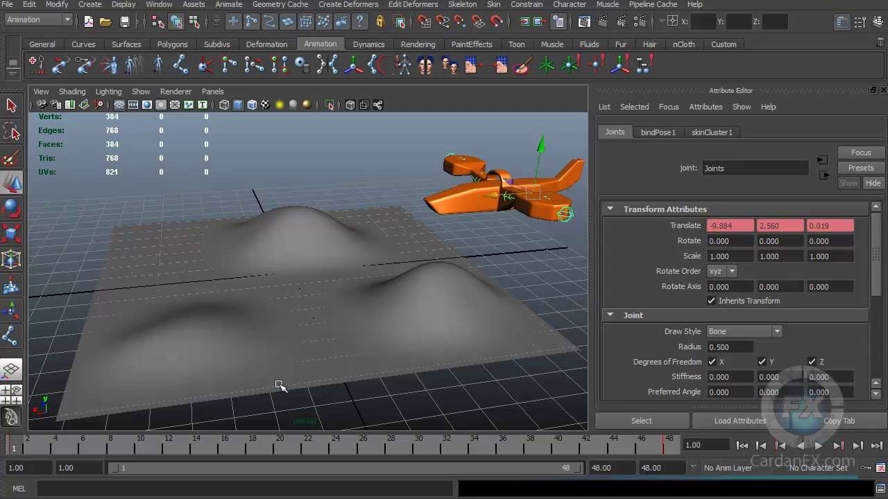
{"action": "right_click", "coordinate": [228, 440]}
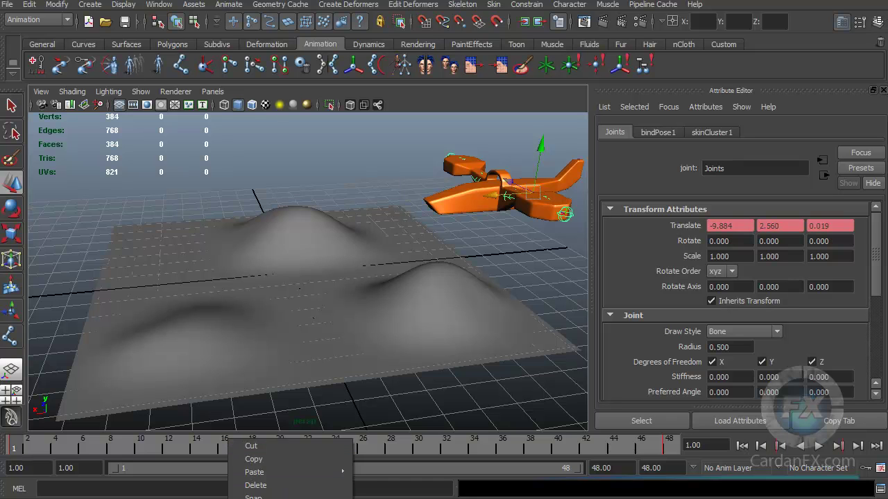
Open the Preferences window from Window > Settings/Preferences and browse its Animation and general settings
{"action": "left_click", "coordinate": [135, 8]}
{"action": "mouse_move", "coordinate": [173, 9]}
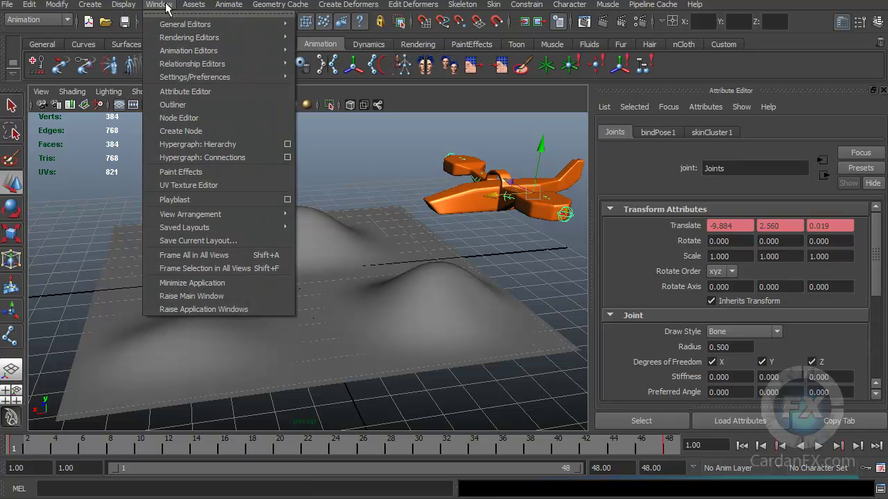
{"action": "mouse_move", "coordinate": [174, 78]}
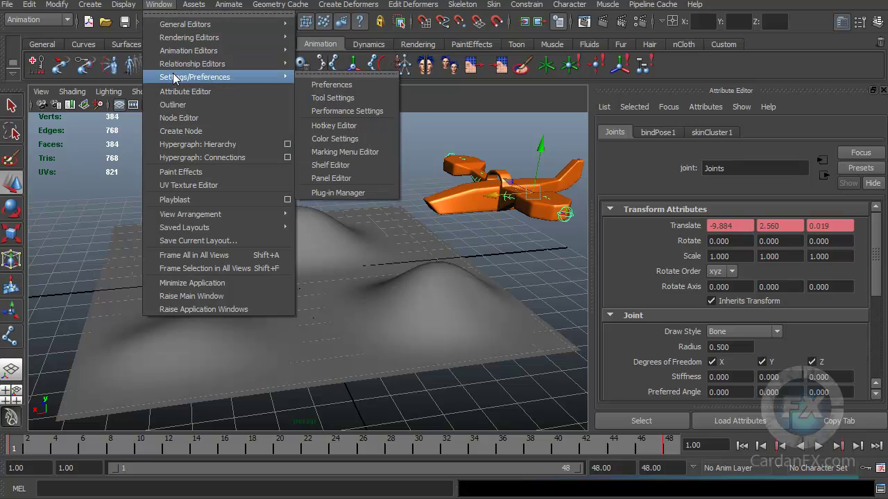
{"action": "left_click", "coordinate": [336, 86]}
{"action": "left_click_drag", "start_coordinate": [310, 58], "coordinate": [429, 47]}
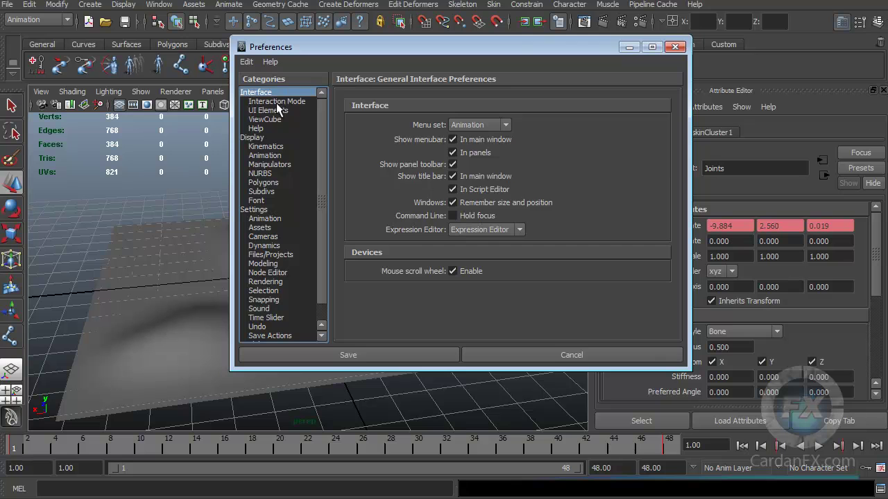
{"action": "left_click", "coordinate": [296, 217]}
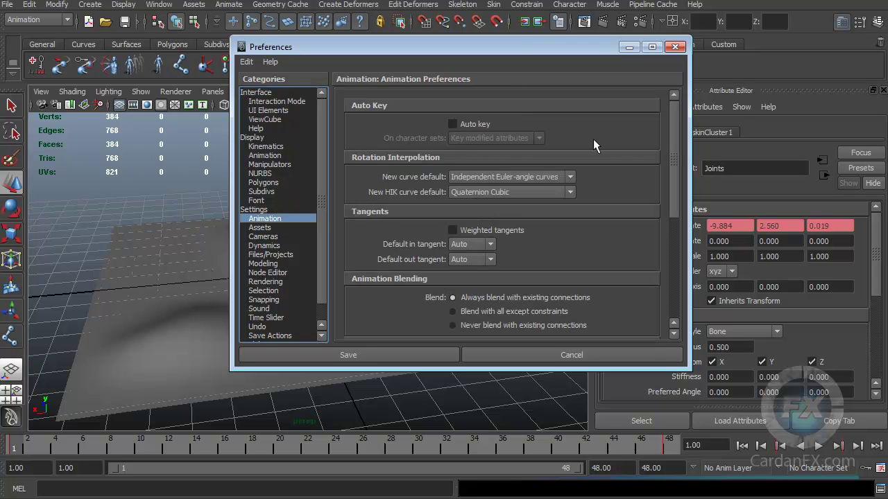
{"action": "mouse_move", "coordinate": [675, 162]}
{"action": "left_mouse_down"}
{"action": "mouse_move", "coordinate": [676, 259]}
{"action": "mouse_move", "coordinate": [672, 150]}
{"action": "left_mouse_up"}
{"action": "left_click", "coordinate": [254, 209]}
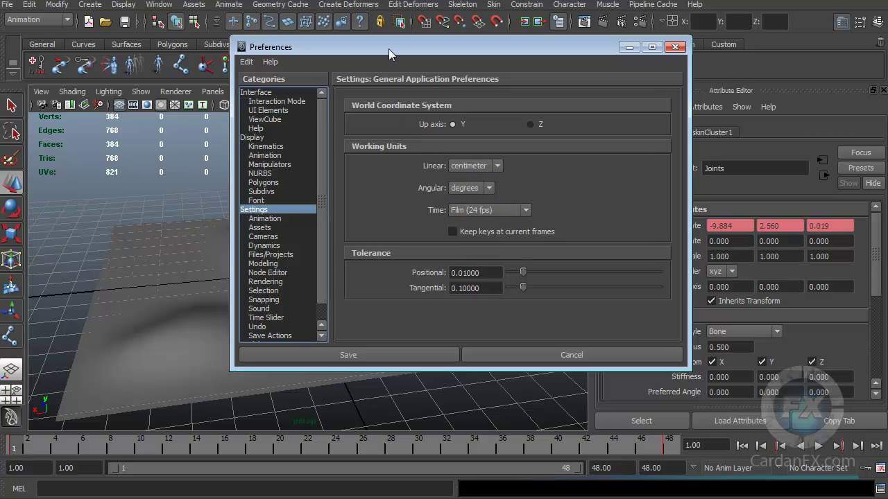
{"action": "left_click_drag", "start_coordinate": [391, 43], "coordinate": [392, 28]}
{"action": "left_click", "coordinate": [267, 205]}
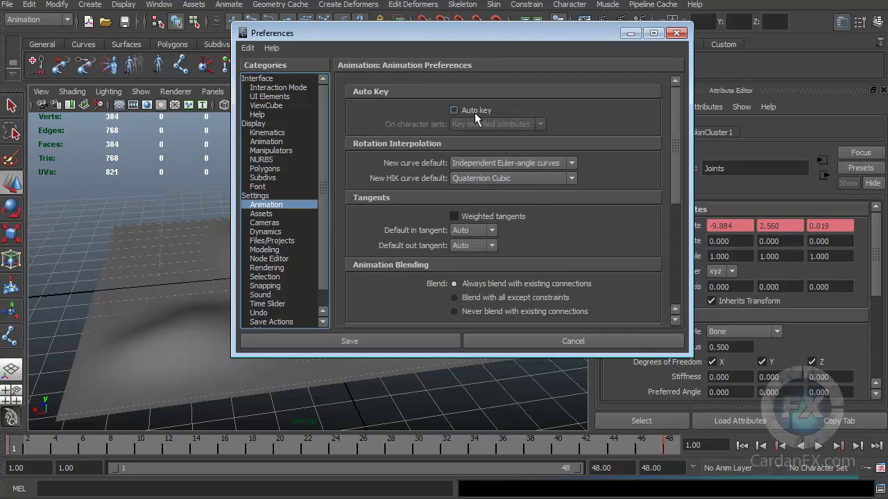
In the Time Slider preferences, set Playback speed to Real-time [24 fps] and save
{"action": "scroll", "coordinate": [510, 224], "scroll_direction": "down", "scroll_amount": 5}
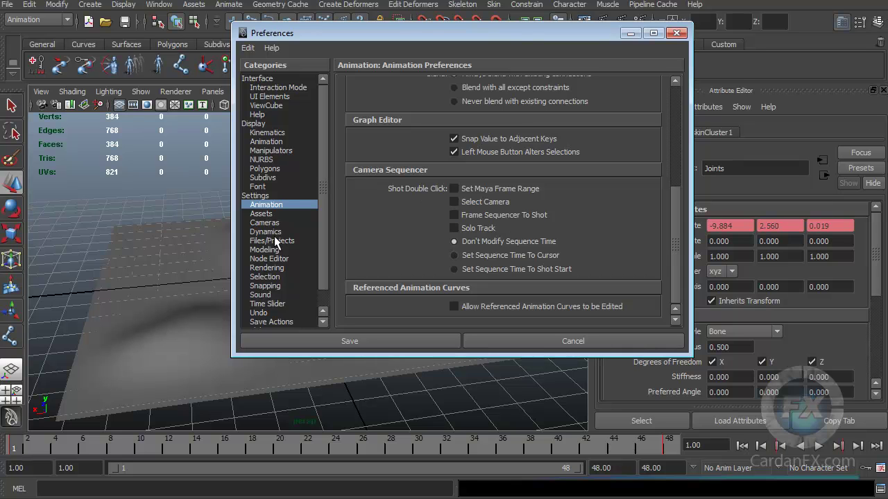
{"action": "scroll", "coordinate": [306, 267], "scroll_direction": "down", "scroll_amount": 2}
{"action": "left_click", "coordinate": [278, 287]}
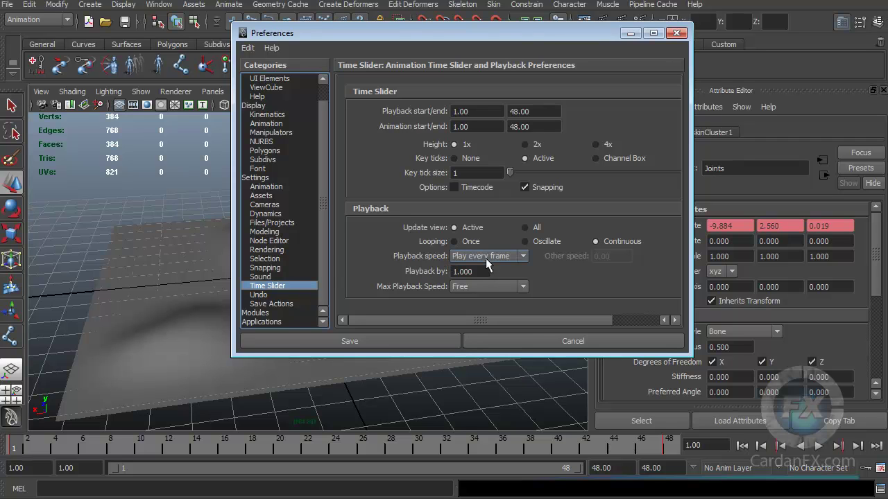
{"action": "left_click", "coordinate": [523, 257]}
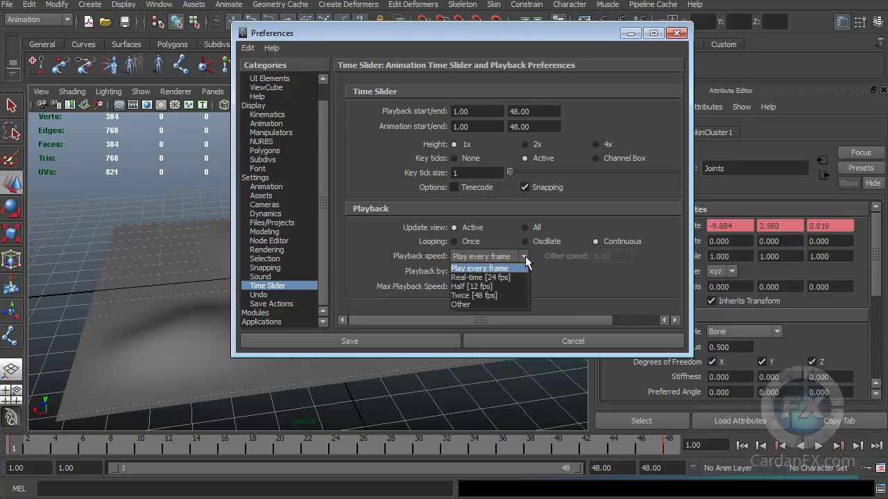
{"action": "left_click", "coordinate": [478, 278]}
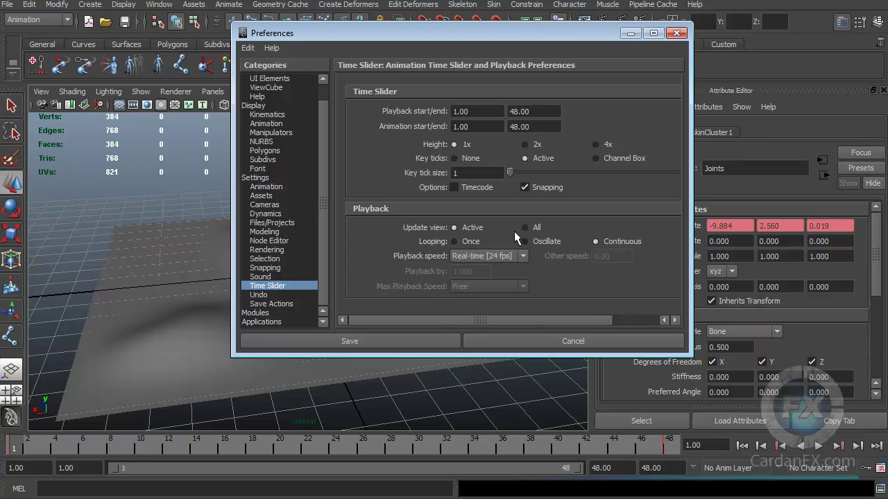
{"action": "left_click_drag", "start_coordinate": [427, 36], "coordinate": [347, 30]}
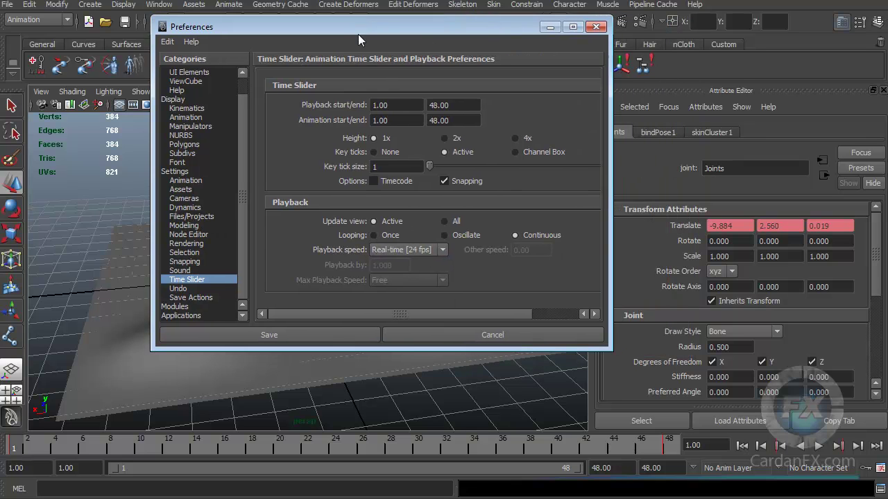
{"action": "left_click", "coordinate": [314, 334]}
From the time slider menu, tear off the Playback Speed options, then close them
{"action": "right_click", "coordinate": [230, 443]}
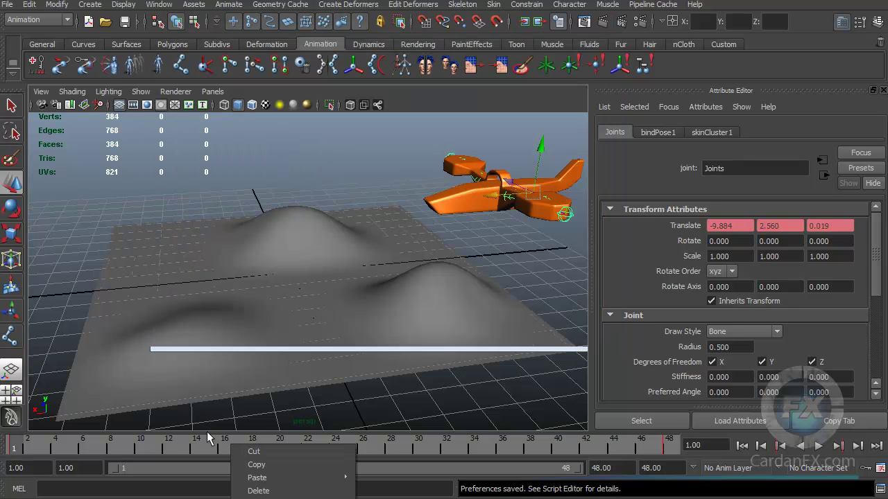
{"action": "right_click", "coordinate": [206, 442]}
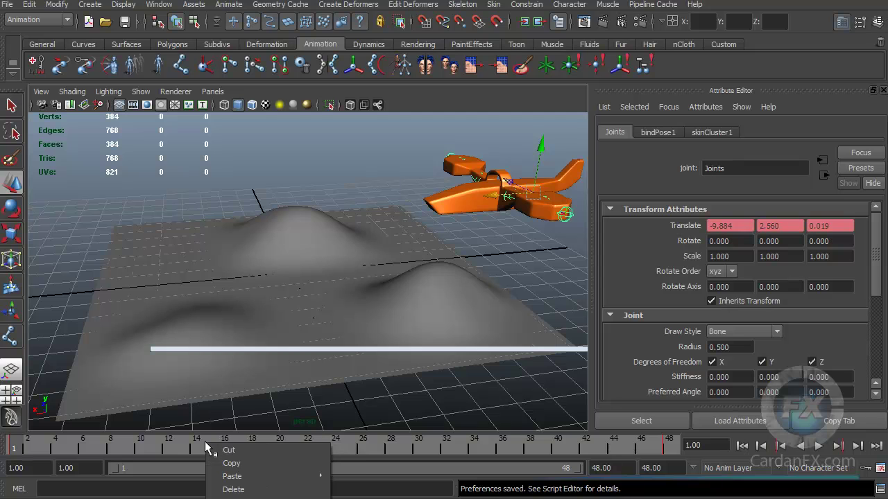
{"action": "left_click", "coordinate": [264, 454]}
{"action": "left_click", "coordinate": [347, 458]}
{"action": "left_click_drag", "start_coordinate": [347, 457], "coordinate": [351, 366]}
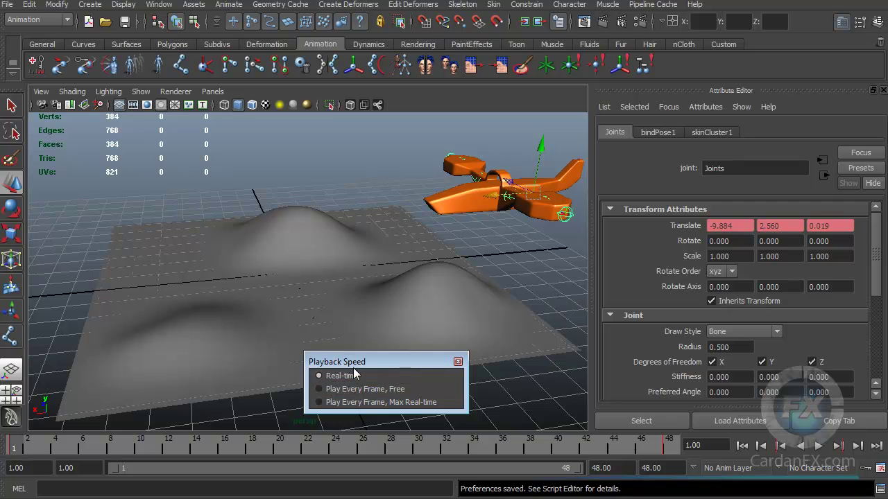
{"action": "left_click_drag", "start_coordinate": [455, 361], "coordinate": [425, 359]}
{"action": "left_click", "coordinate": [435, 361]}
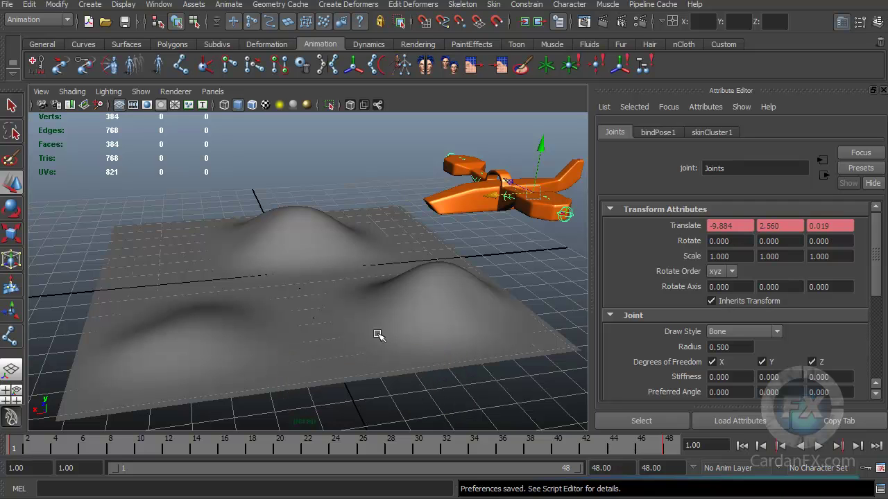
Play the flight in real time, stop at frame 39, and return to frame 1
{"action": "left_click", "coordinate": [818, 446]}
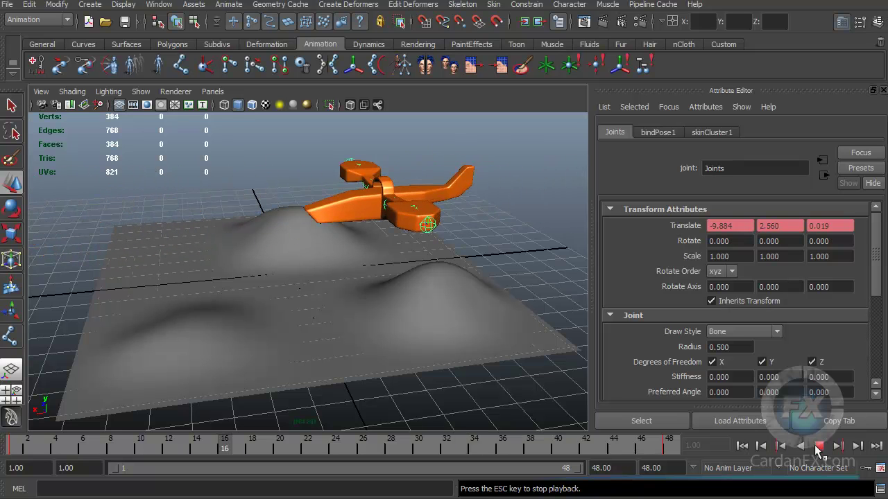
{"action": "left_click", "coordinate": [818, 447]}
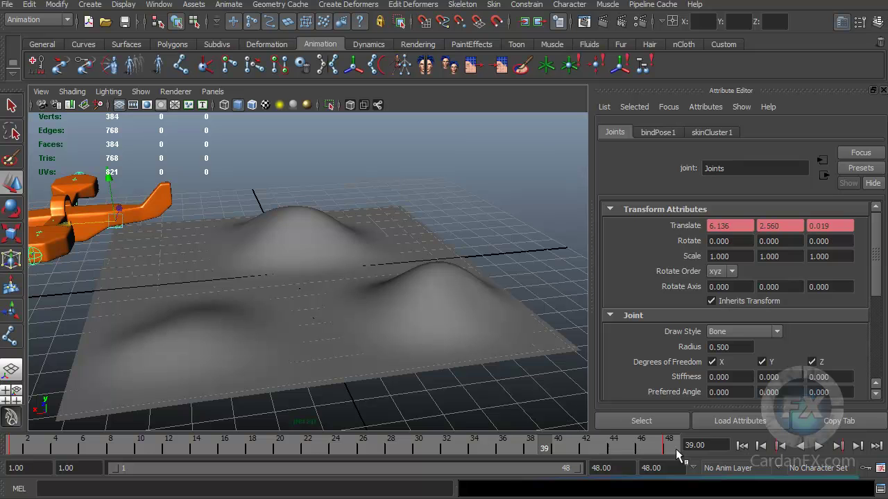
{"action": "left_click", "coordinate": [747, 446]}
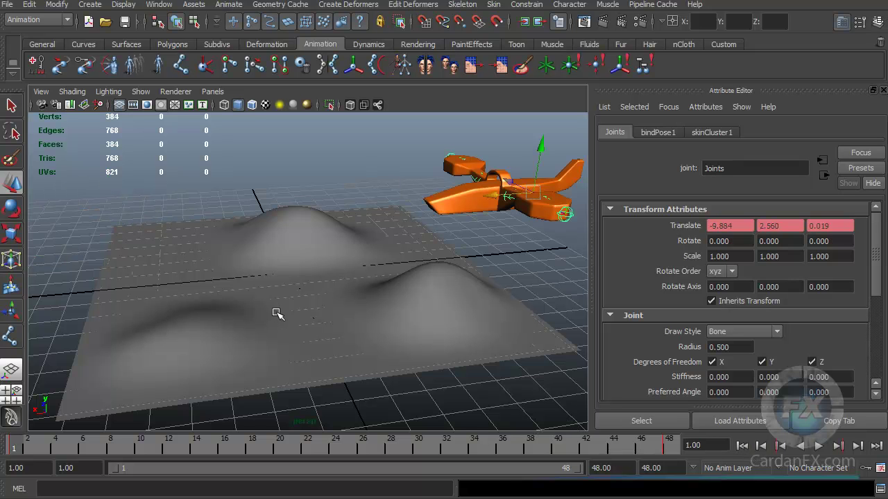
{"action": "mouse_move", "coordinate": [320, 308]}
{"action": "left_mouse_down", "text": "alt"}
{"action": "mouse_move", "coordinate": [323, 286]}
{"action": "mouse_move", "coordinate": [359, 307]}
{"action": "mouse_move", "coordinate": [331, 289]}
{"action": "mouse_move", "coordinate": [343, 306]}
{"action": "mouse_move", "coordinate": [321, 301]}
{"action": "left_mouse_up", "text": "alt"}
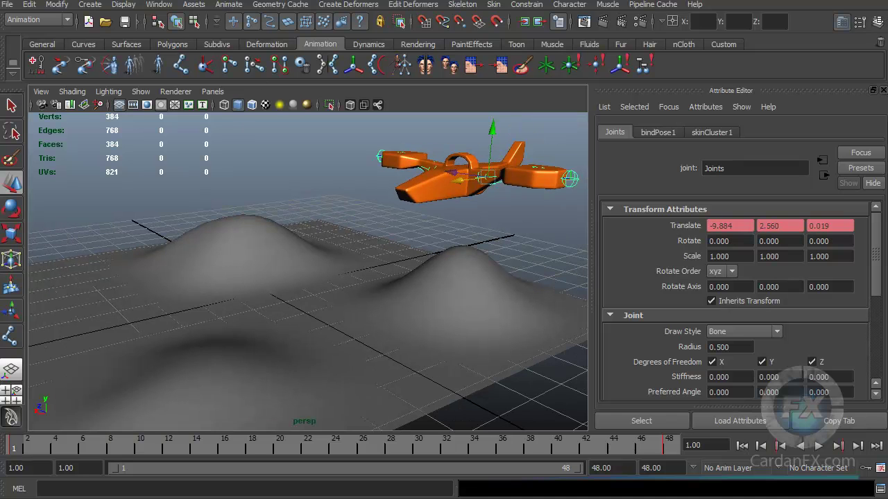
Open the Graph Editor from Window > Animation Editors and size it above the timeline
{"action": "left_click", "coordinate": [157, 5]}
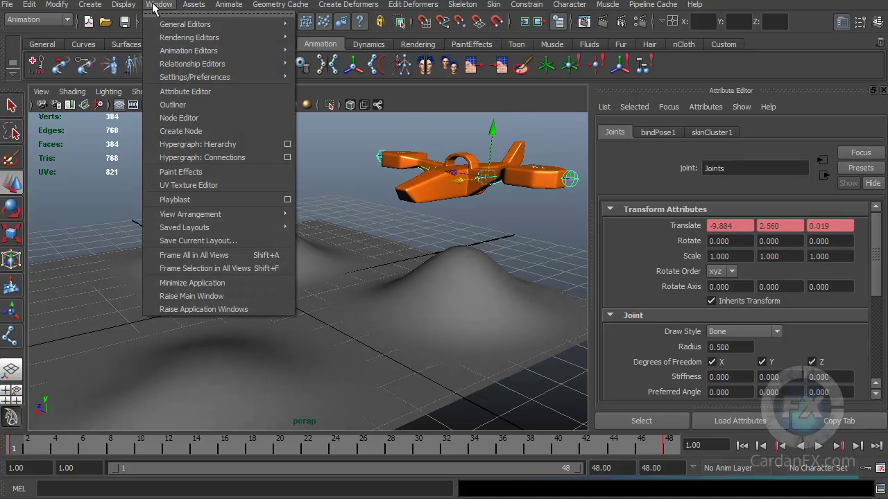
{"action": "mouse_move", "coordinate": [164, 31]}
{"action": "mouse_move", "coordinate": [175, 51]}
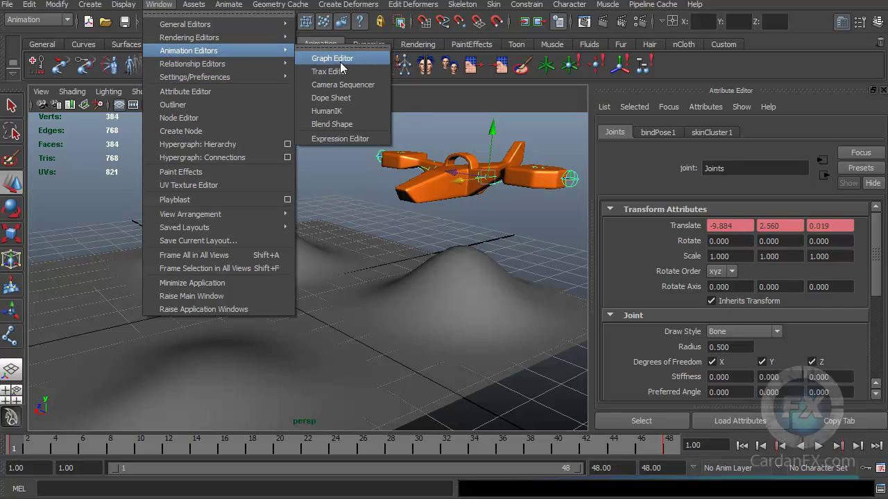
{"action": "left_click", "coordinate": [337, 61]}
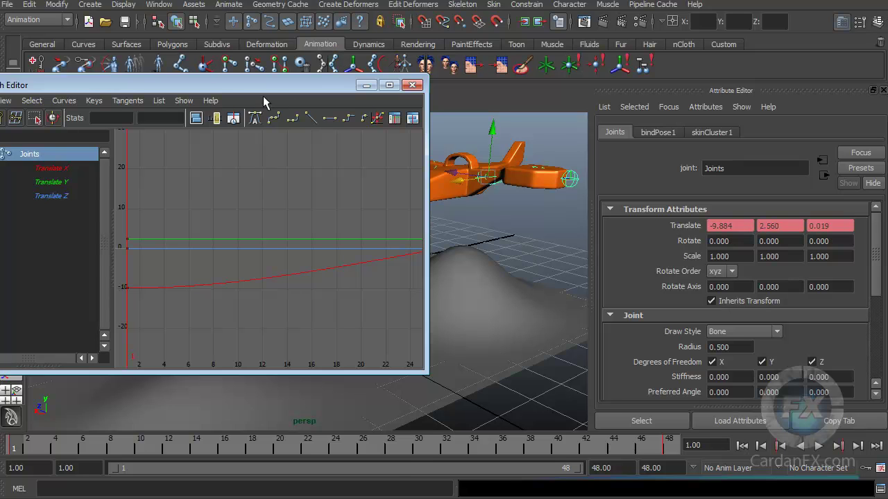
{"action": "left_click_drag", "start_coordinate": [264, 92], "coordinate": [186, 168]}
{"action": "left_click_drag", "start_coordinate": [351, 249], "coordinate": [686, 234]}
{"action": "right_click_drag", "start_coordinate": [347, 270], "coordinate": [347, 303], "text": "alt"}
{"action": "mouse_move", "coordinate": [346, 303]}
{"action": "middle_mouse_down", "text": "alt"}
{"action": "mouse_move", "coordinate": [272, 316]}
{"action": "mouse_move", "coordinate": [369, 301]}
{"action": "mouse_move", "coordinate": [369, 290]}
{"action": "middle_mouse_up", "text": "alt"}
{"action": "left_click_drag", "start_coordinate": [352, 163], "coordinate": [440, 205]}
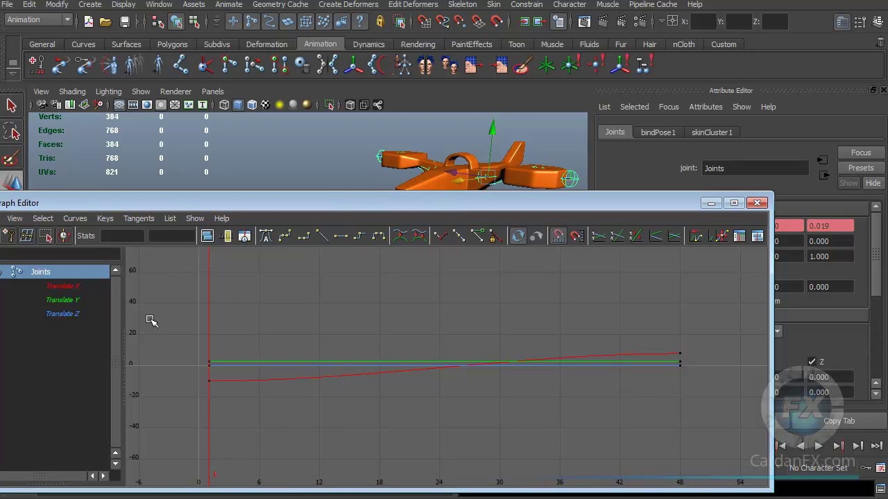
{"action": "left_click_drag", "start_coordinate": [282, 489], "coordinate": [283, 370]}
{"action": "left_click_drag", "start_coordinate": [383, 202], "coordinate": [406, 326]}
Zoom and pan the Graph Editor to show the Translate curves over frames 0–15
{"action": "scroll", "coordinate": [377, 405], "scroll_direction": "up", "scroll_amount": 3}
{"action": "middle_click_drag", "start_coordinate": [420, 396], "coordinate": [352, 369], "text": "alt"}
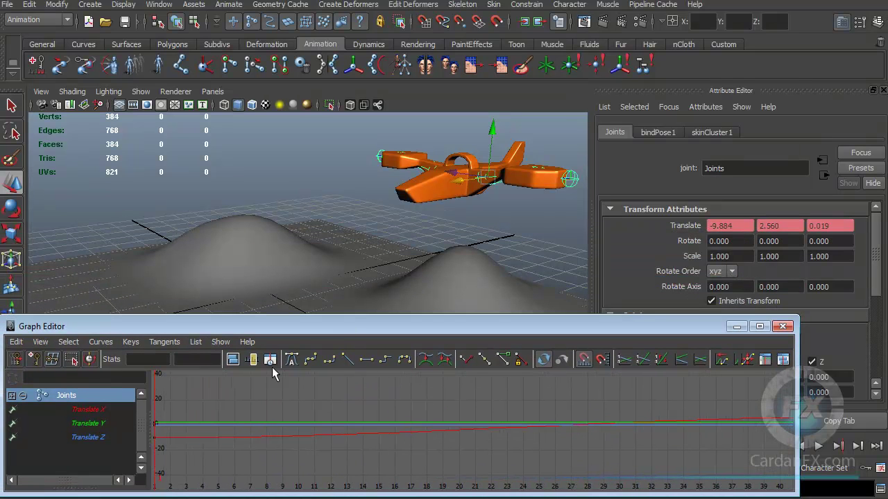
{"action": "right_click_drag", "start_coordinate": [224, 422], "coordinate": [351, 416], "text": "alt"}
{"action": "middle_click_drag", "start_coordinate": [351, 416], "coordinate": [485, 414], "text": "alt"}
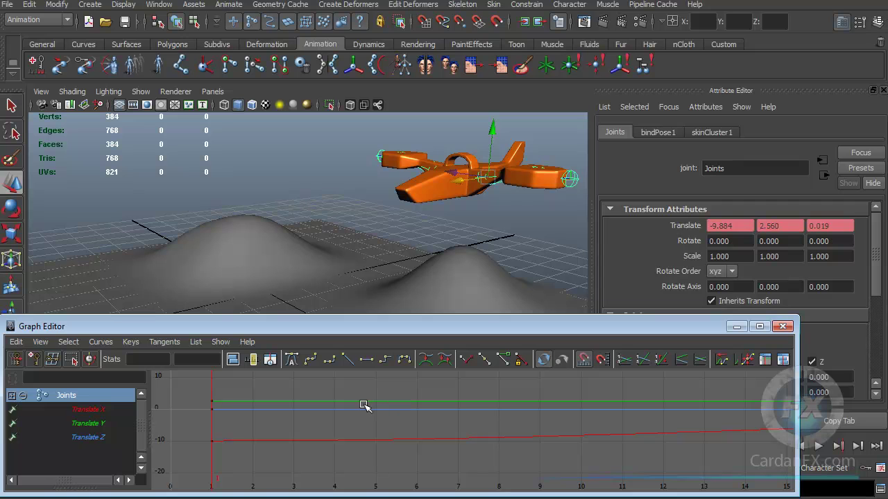
Drag the frame-1 Translate Y key down from 2.56 to 2.126, then minimize the Graph Editor
{"action": "left_click", "coordinate": [212, 402]}
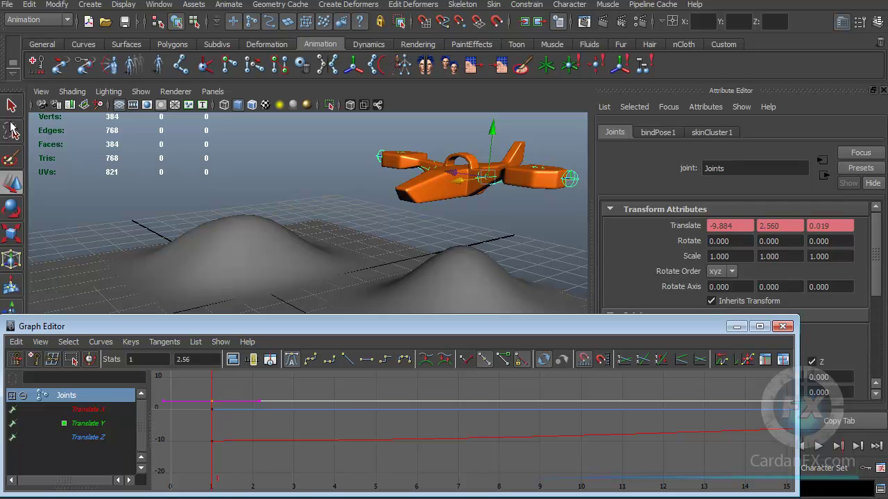
{"action": "mouse_move", "coordinate": [213, 404]}
{"action": "middle_mouse_down"}
{"action": "mouse_move", "coordinate": [212, 382]}
{"action": "mouse_move", "coordinate": [212, 402]}
{"action": "middle_mouse_up"}
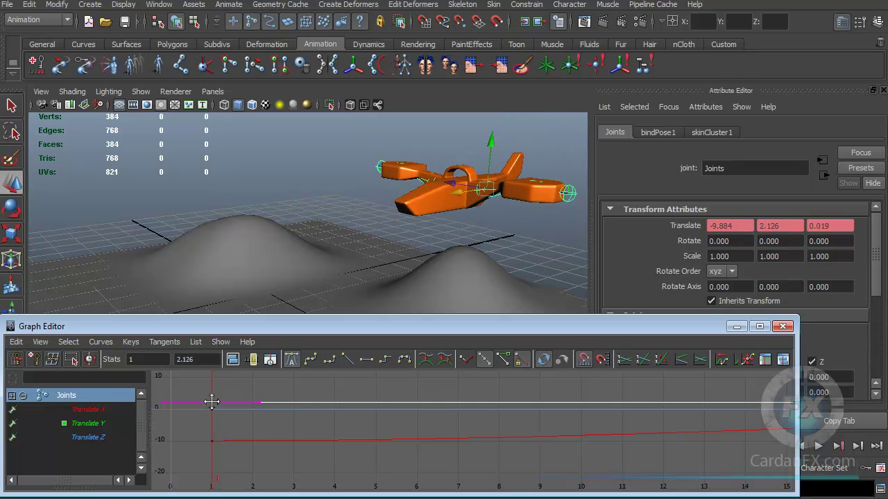
{"action": "left_click_drag", "start_coordinate": [275, 341], "coordinate": [321, 342]}
{"action": "left_click", "coordinate": [777, 358]}
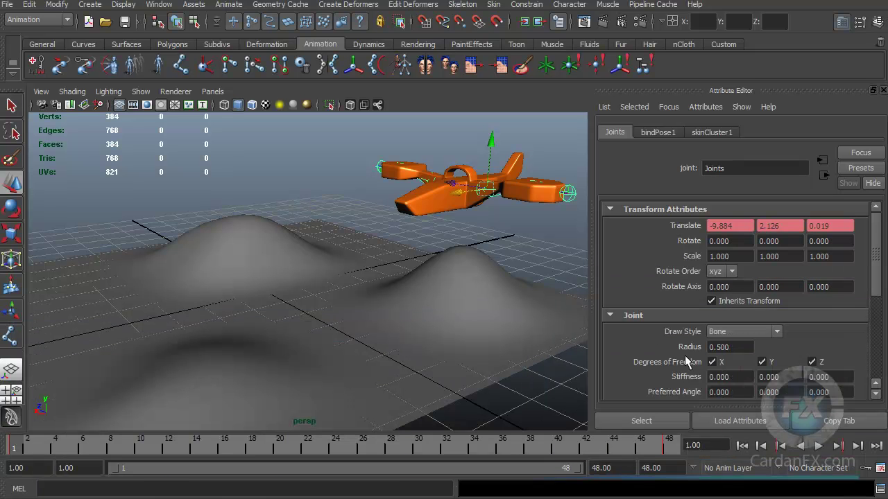
At frame 26, set the Joints root's Translate X to 55
{"action": "left_click", "coordinate": [360, 447]}
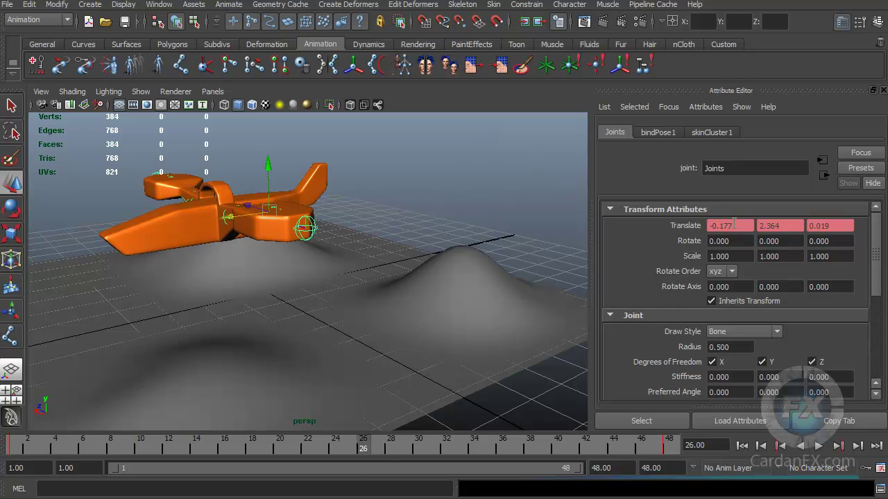
{"action": "left_click_drag", "start_coordinate": [733, 225], "coordinate": [632, 219]}
{"action": "type", "text": "55"}
{"action": "key", "text": "Return"}
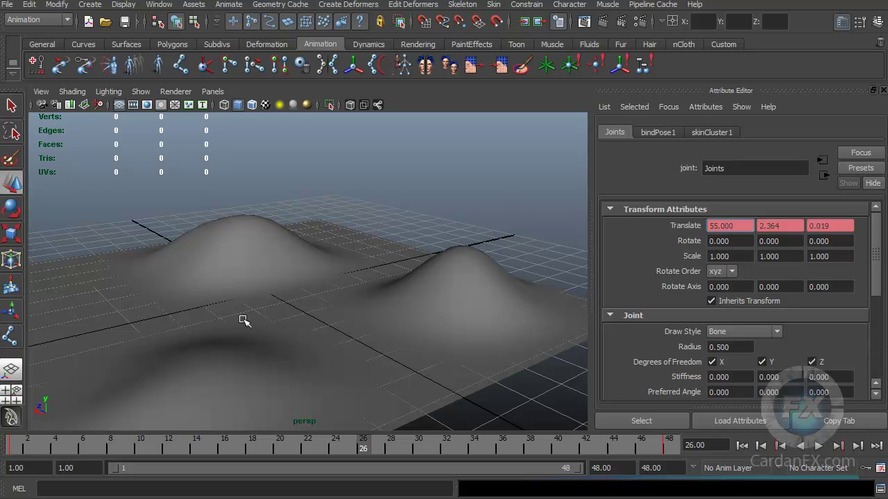
Frame the scene and preview the ship's flight from frame 1, then frame the ship
{"action": "key", "text": "a"}
{"action": "left_click_drag", "start_coordinate": [248, 325], "coordinate": [430, 340], "text": "alt"}
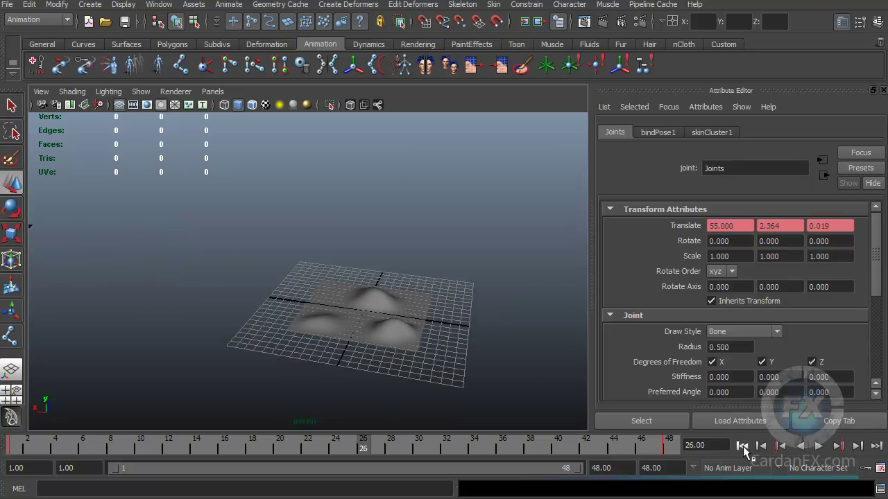
{"action": "left_click", "coordinate": [743, 446]}
{"action": "left_click", "coordinate": [820, 446]}
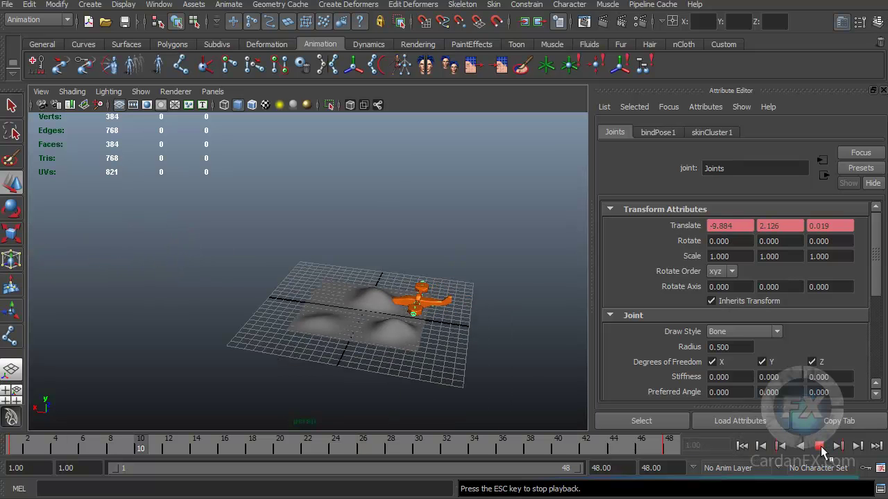
{"action": "left_click_drag", "start_coordinate": [317, 331], "coordinate": [376, 323], "text": "alt"}
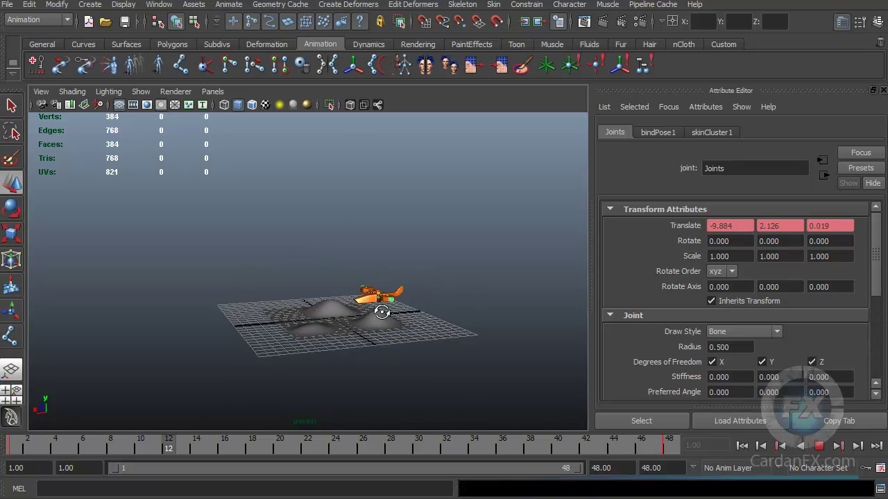
{"action": "scroll", "coordinate": [376, 323], "scroll_direction": "up", "scroll_amount": 6}
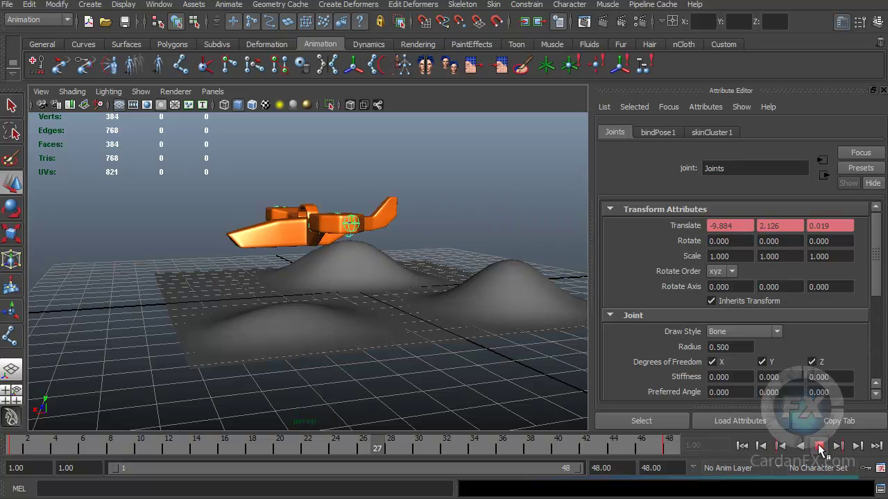
{"action": "left_click", "coordinate": [820, 446]}
{"action": "left_click", "coordinate": [741, 446]}
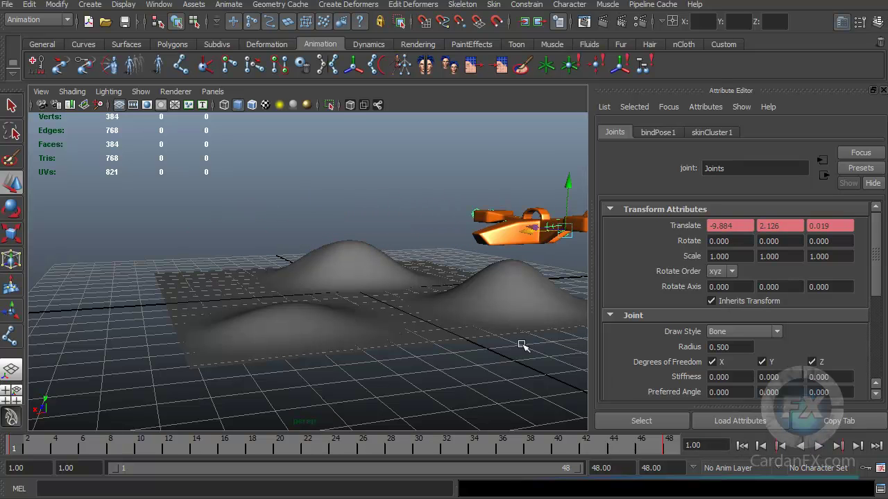
{"action": "key", "text": "f"}
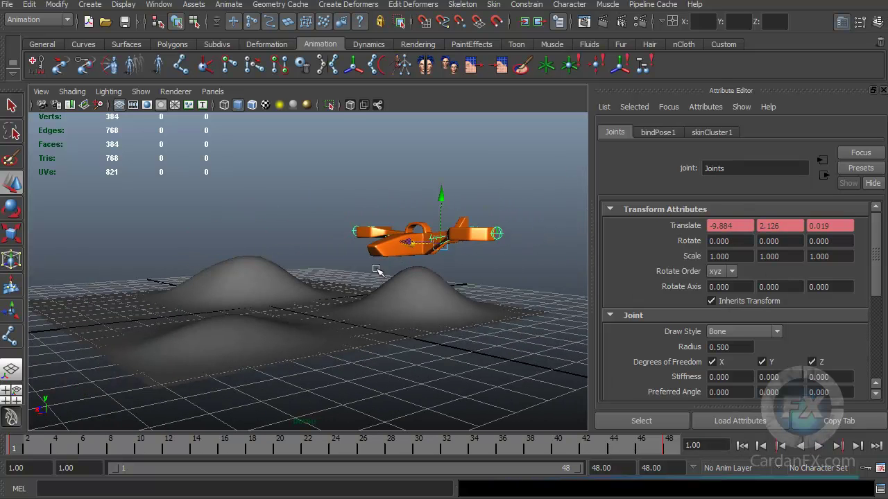
{"action": "left_click_drag", "start_coordinate": [417, 273], "coordinate": [483, 261], "text": "alt"}
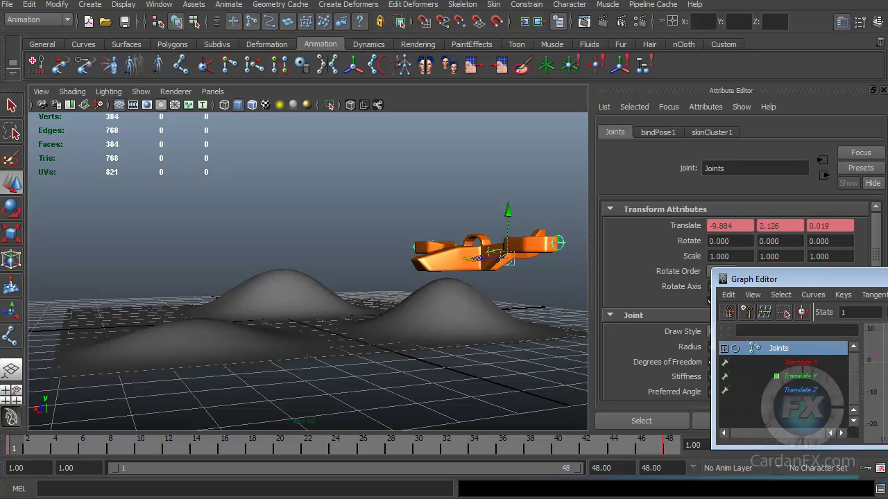
Arrange the Graph Editor over the viewport and play back the animation
{"action": "left_click_drag", "start_coordinate": [884, 270], "coordinate": [186, 251]}
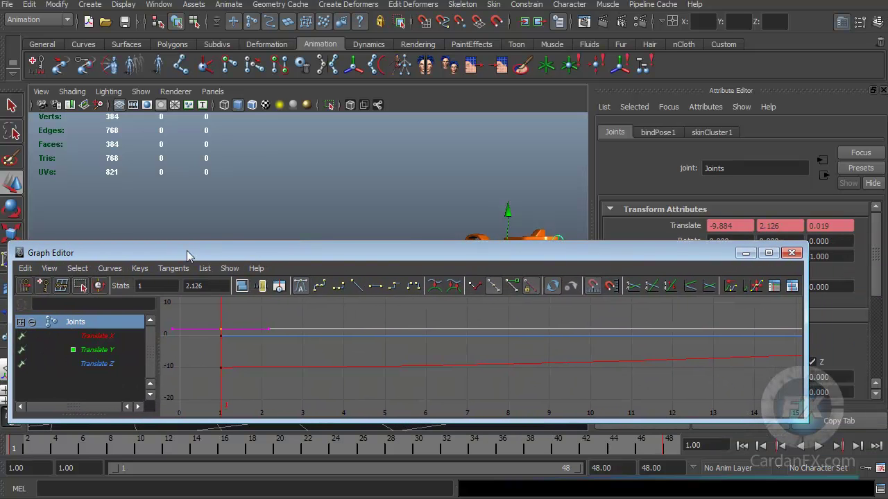
{"action": "left_click_drag", "start_coordinate": [253, 253], "coordinate": [253, 301]}
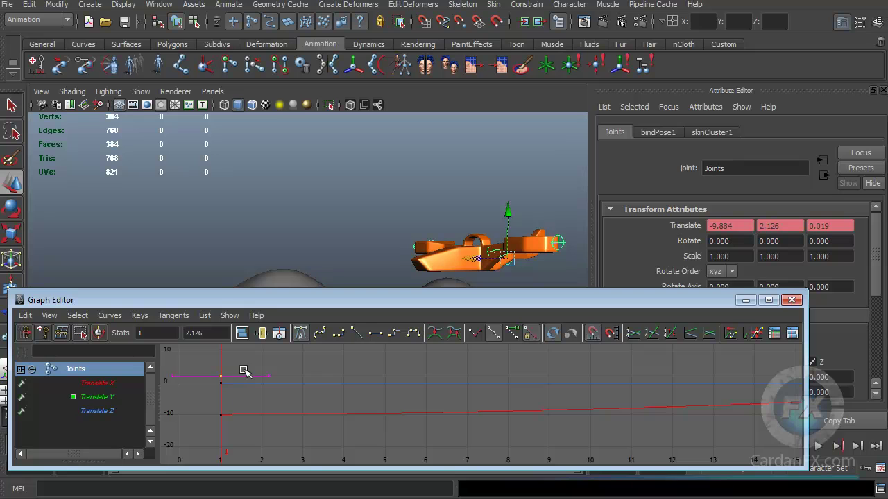
{"action": "left_click_drag", "start_coordinate": [271, 304], "coordinate": [281, 300]}
{"action": "middle_click_drag", "start_coordinate": [224, 376], "coordinate": [233, 331]}
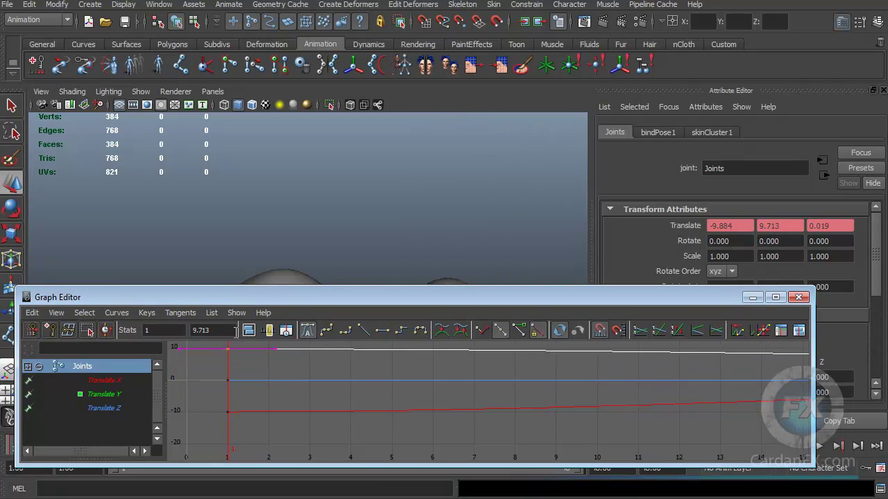
{"action": "left_click_drag", "start_coordinate": [272, 287], "coordinate": [274, 328]}
{"action": "middle_click_drag", "start_coordinate": [242, 405], "coordinate": [228, 377]}
{"action": "left_click_drag", "start_coordinate": [229, 331], "coordinate": [231, 50]}
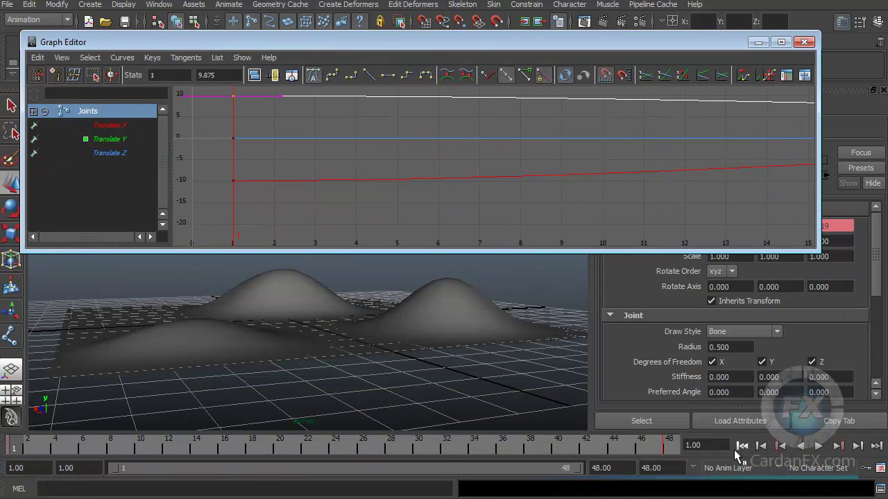
{"action": "left_click", "coordinate": [742, 446]}
{"action": "left_click", "coordinate": [816, 449]}
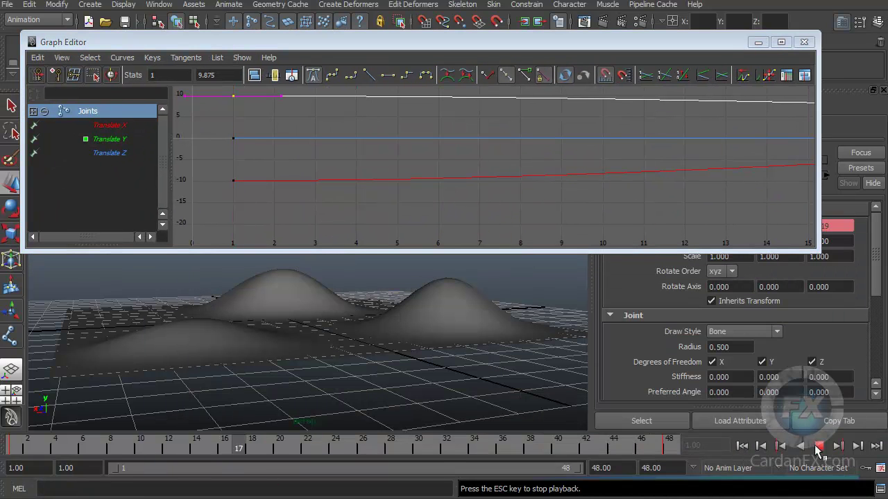
{"action": "key", "text": "Escape"}
Lower the frame-1 Translate Y key to 2.560 in the Graph Editor
{"action": "left_click_drag", "start_coordinate": [348, 46], "coordinate": [421, 314]}
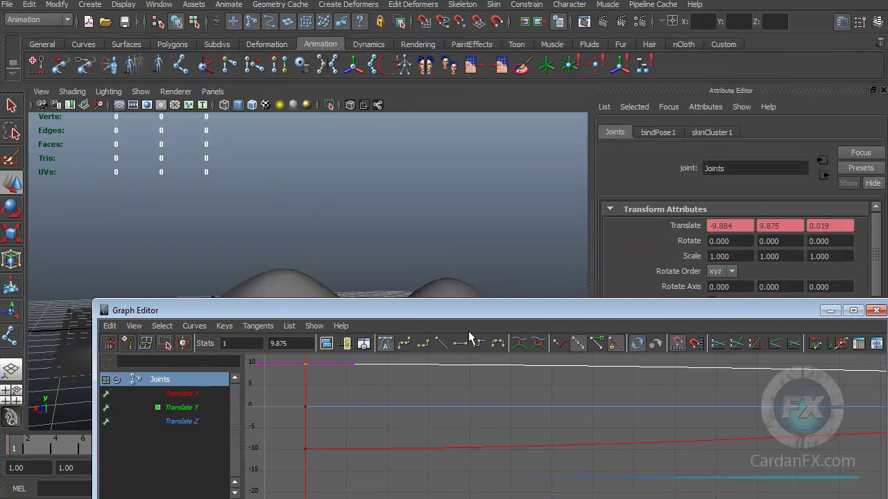
{"action": "middle_click_drag", "start_coordinate": [307, 368], "coordinate": [308, 391]}
{"action": "left_click_drag", "start_coordinate": [345, 316], "coordinate": [315, 348]}
{"action": "middle_click_drag", "start_coordinate": [278, 421], "coordinate": [276, 424]}
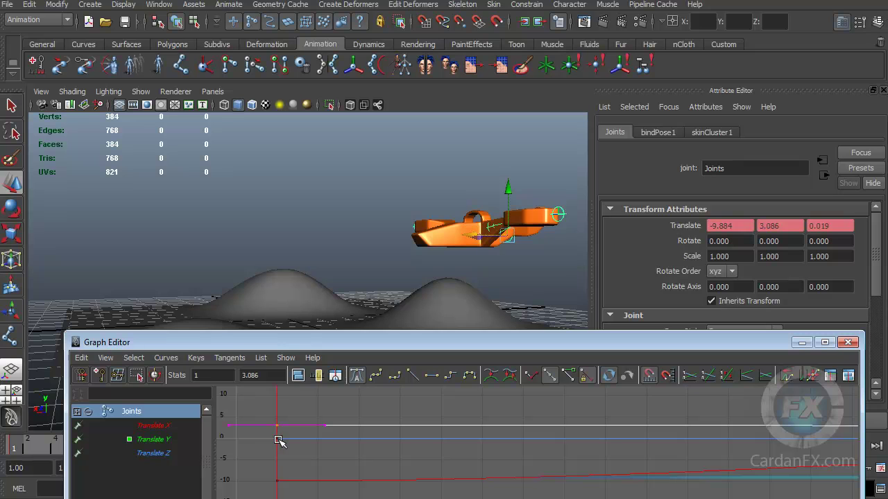
{"action": "key", "text": "ctrl+z"}
Move the frame-1 Translate X key to -13.925 and move the Graph Editor aside
{"action": "left_click", "coordinate": [167, 441]}
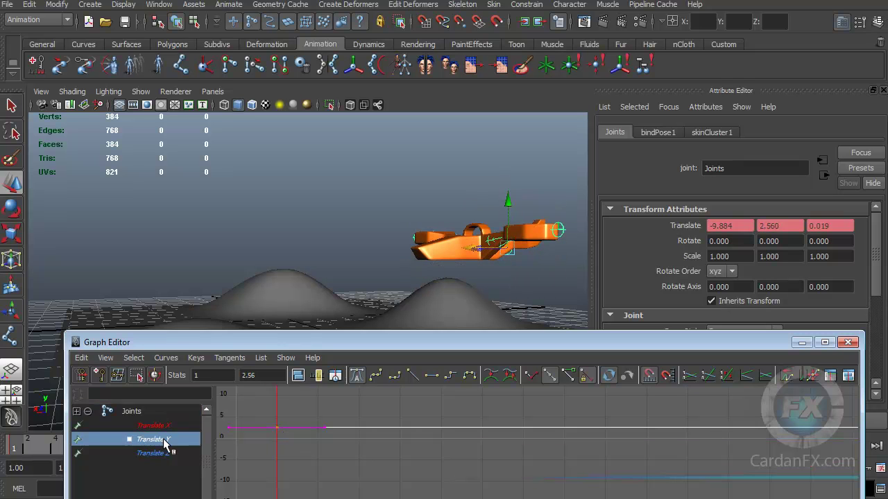
{"action": "left_click", "coordinate": [166, 427]}
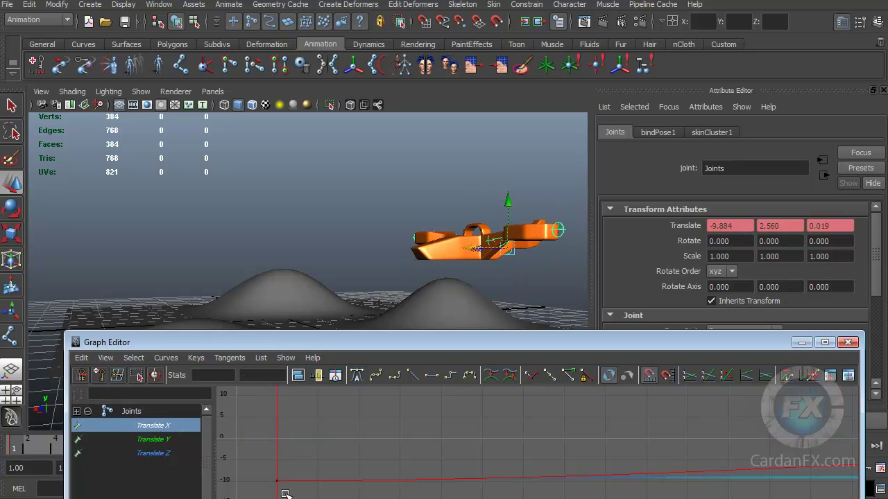
{"action": "left_click_drag", "start_coordinate": [261, 476], "coordinate": [281, 492]}
{"action": "mouse_move", "coordinate": [279, 483]}
{"action": "middle_mouse_down"}
{"action": "mouse_move", "coordinate": [277, 476]}
{"action": "mouse_move", "coordinate": [278, 496]}
{"action": "middle_mouse_up"}
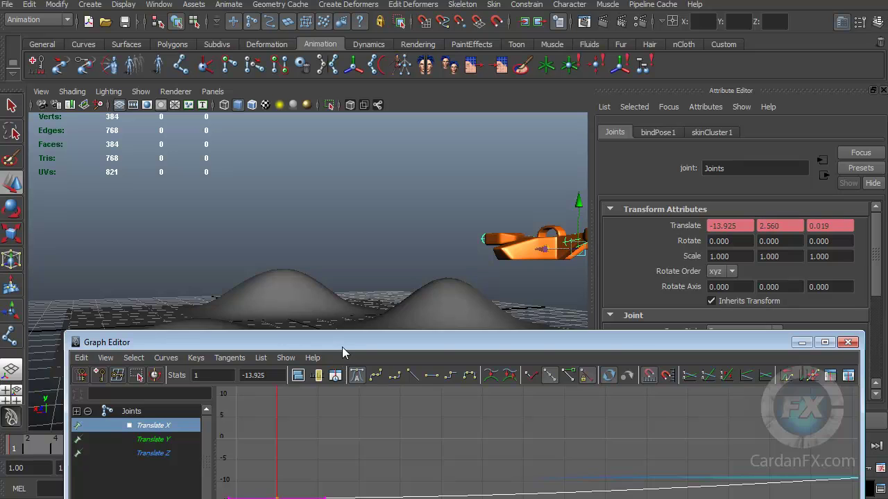
{"action": "left_click_drag", "start_coordinate": [342, 347], "coordinate": [887, 236]}
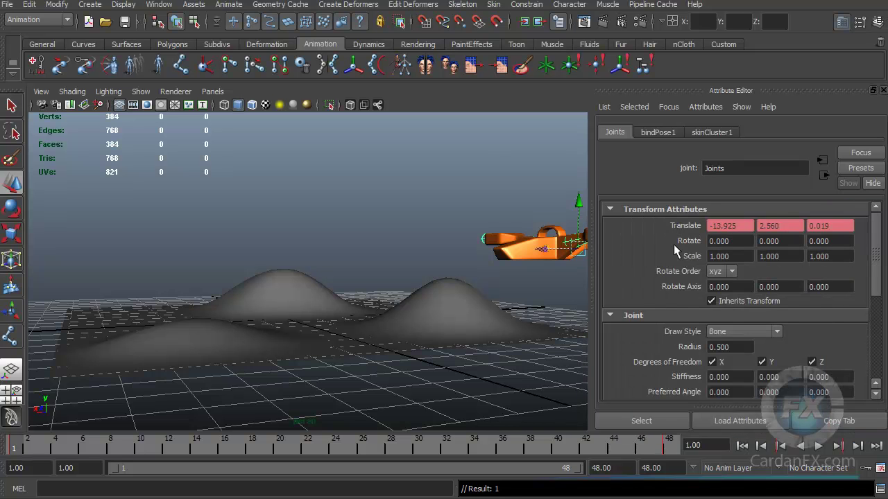
Test-tilt the ship with the Rotate tool, undo the tilts, and turn on Auto Keyframe
{"action": "left_click_drag", "start_coordinate": [577, 251], "coordinate": [528, 242], "text": "alt"}
{"action": "key", "text": "e"}
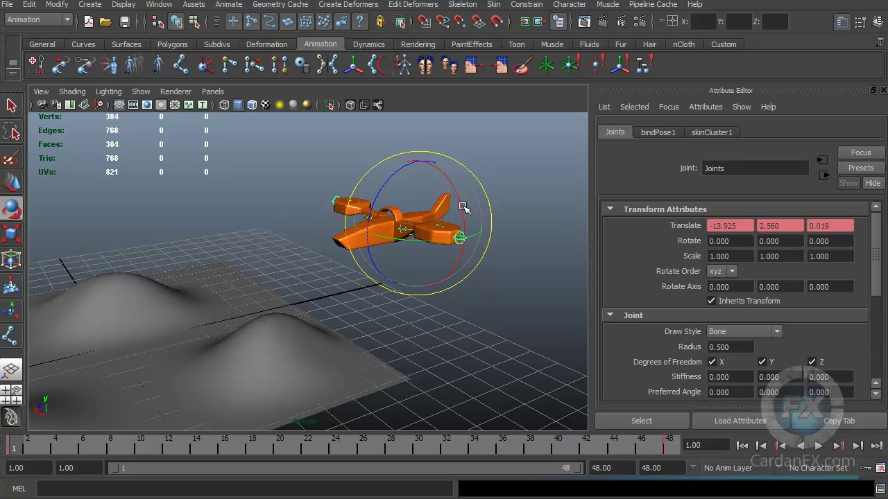
{"action": "left_click_drag", "start_coordinate": [462, 207], "coordinate": [446, 188]}
{"action": "key", "text": "ctrl+z"}
{"action": "scroll", "coordinate": [426, 255], "scroll_direction": "down", "scroll_amount": 2}
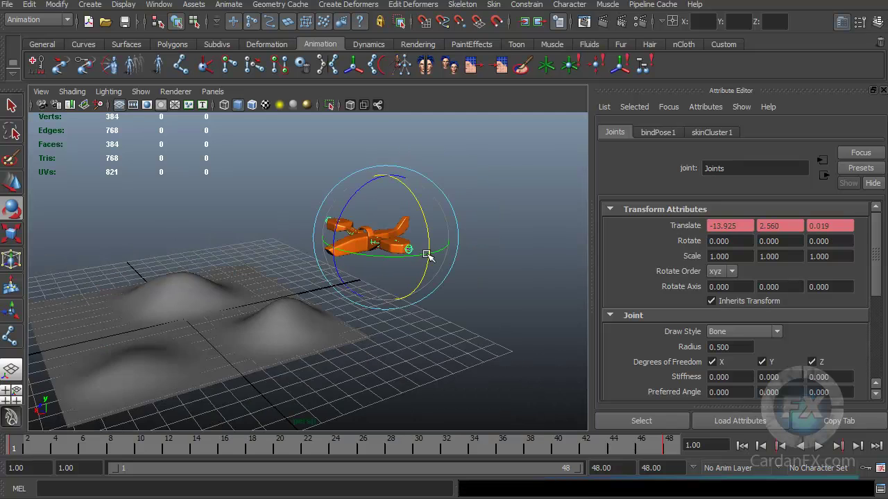
{"action": "left_click_drag", "start_coordinate": [428, 256], "coordinate": [450, 229], "text": "alt"}
{"action": "key", "text": "ctrl+z"}
{"action": "left_click_drag", "start_coordinate": [386, 297], "coordinate": [397, 262], "text": "alt"}
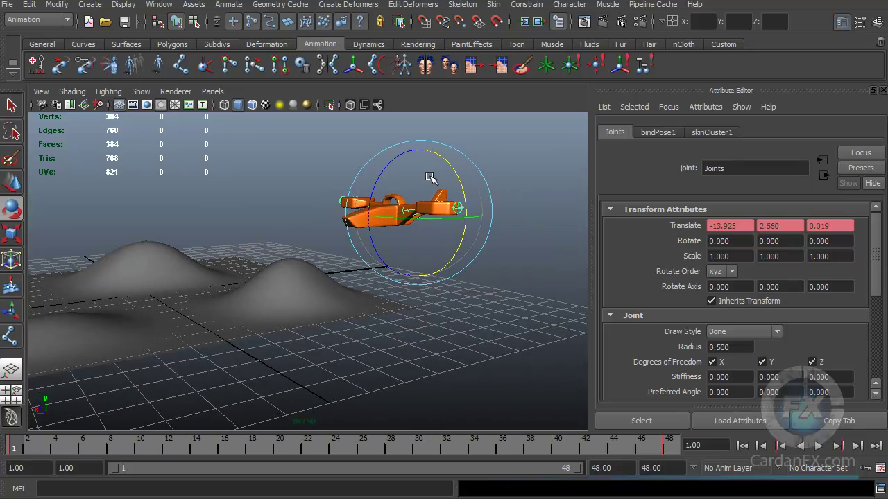
{"action": "left_click", "coordinate": [865, 469]}
Confirm Auto Keyframe is on and test a nose tilt about the X axis
{"action": "left_click", "coordinate": [866, 469]}
{"action": "left_click", "coordinate": [866, 469]}
{"action": "left_click_drag", "start_coordinate": [442, 160], "coordinate": [455, 189]}
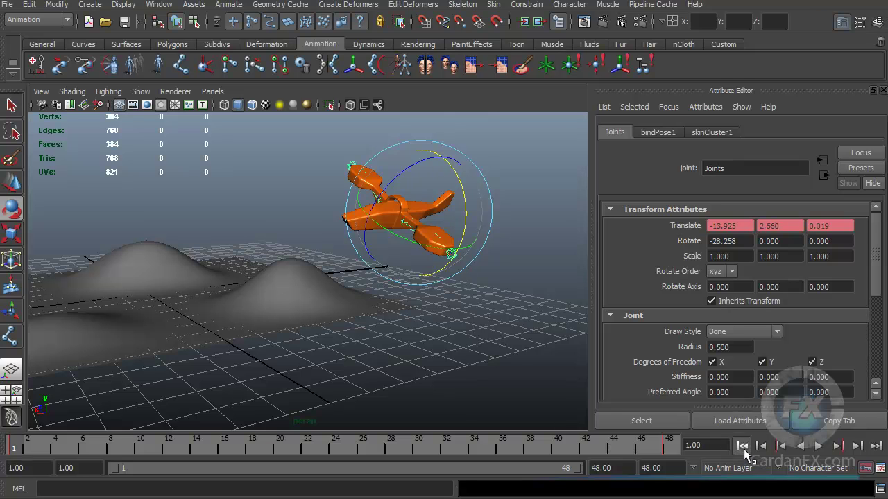
{"action": "left_click", "coordinate": [737, 255]}
Play the flight, check the frame-48 pose with Rotate X at 0.000, and return to frame 1
{"action": "left_click", "coordinate": [819, 447]}
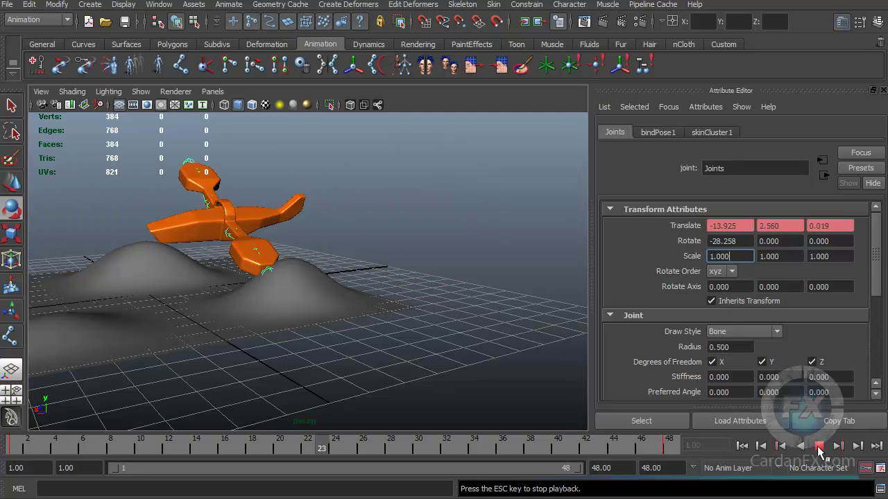
{"action": "left_click", "coordinate": [742, 446]}
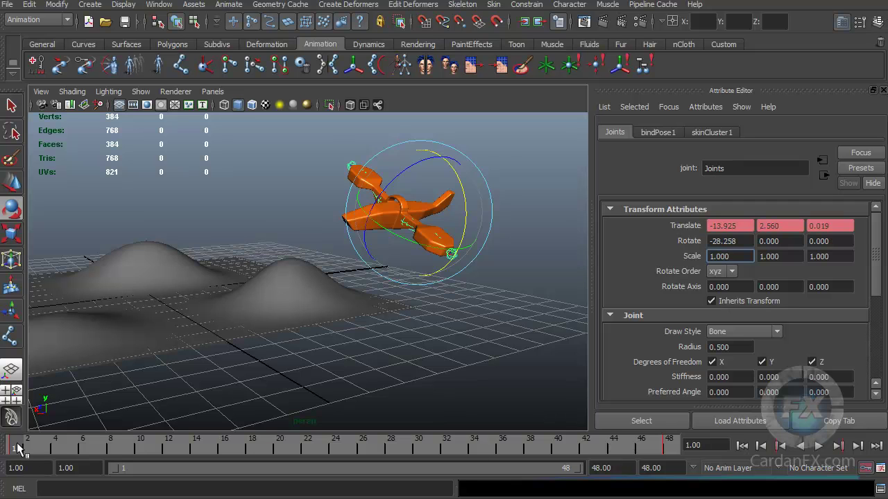
{"action": "left_click_drag", "start_coordinate": [17, 447], "coordinate": [686, 442]}
{"action": "left_click", "coordinate": [740, 241]}
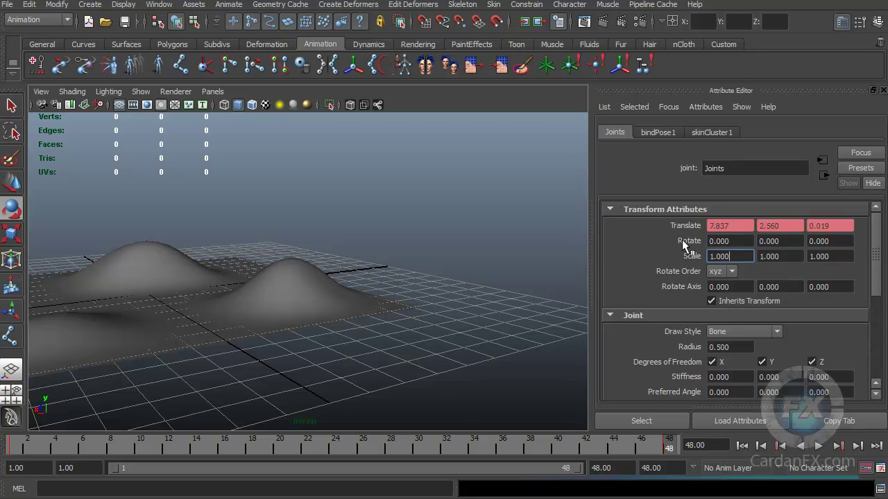
{"action": "left_click", "coordinate": [742, 446]}
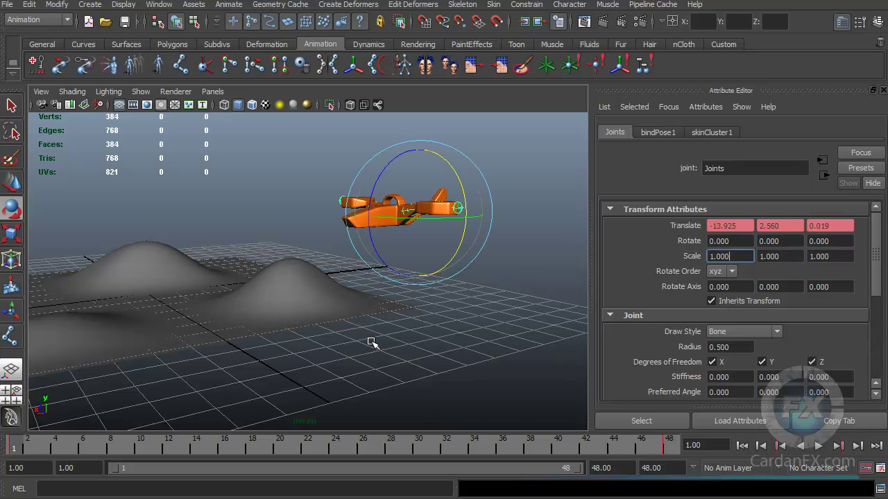
{"action": "left_click_drag", "start_coordinate": [371, 342], "coordinate": [421, 341], "text": "alt"}
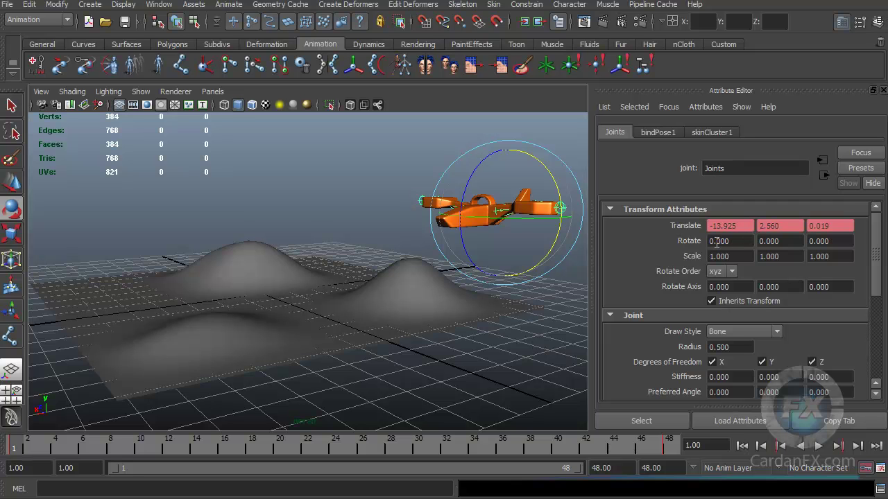
Tilt the ship to Rotate X -19.598 and set a rotation key at frame 1
{"action": "left_click_drag", "start_coordinate": [555, 182], "coordinate": [555, 201]}
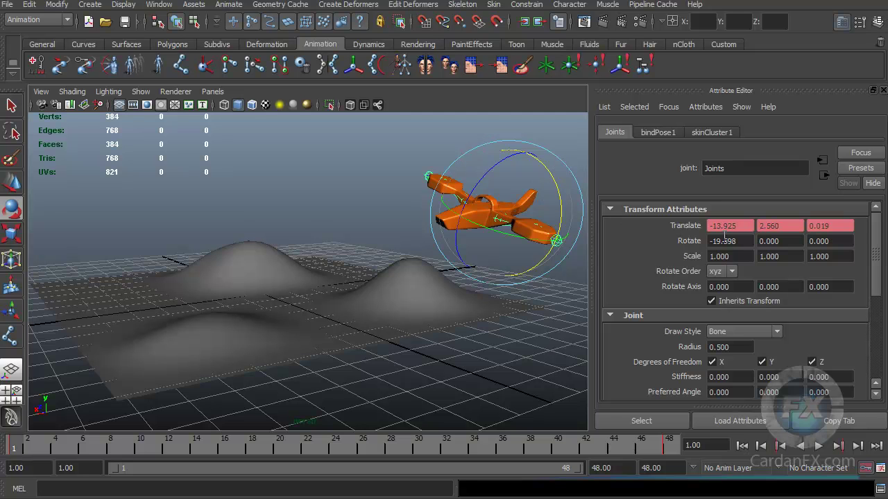
{"action": "right_click", "coordinate": [690, 237]}
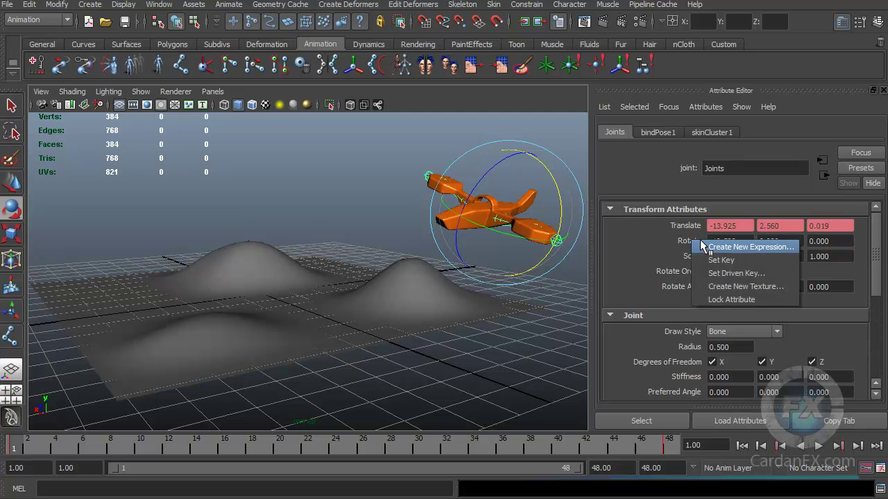
{"action": "left_click", "coordinate": [708, 258]}
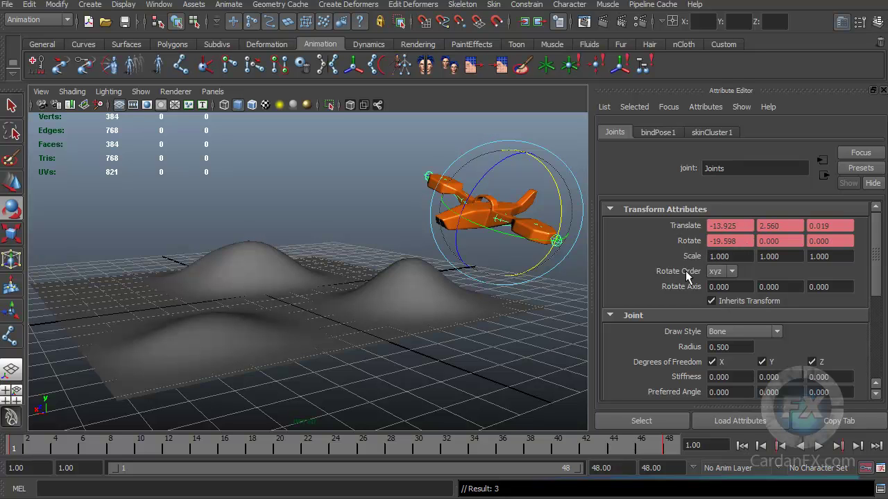
Review the ship's 33.330 tilt at frame 48, then play the flight from frame 1
{"action": "left_click_drag", "start_coordinate": [15, 452], "coordinate": [706, 443]}
{"action": "right_click_drag", "start_coordinate": [251, 262], "coordinate": [219, 221], "text": "alt"}
{"action": "left_click_drag", "start_coordinate": [219, 221], "coordinate": [260, 309], "text": "alt"}
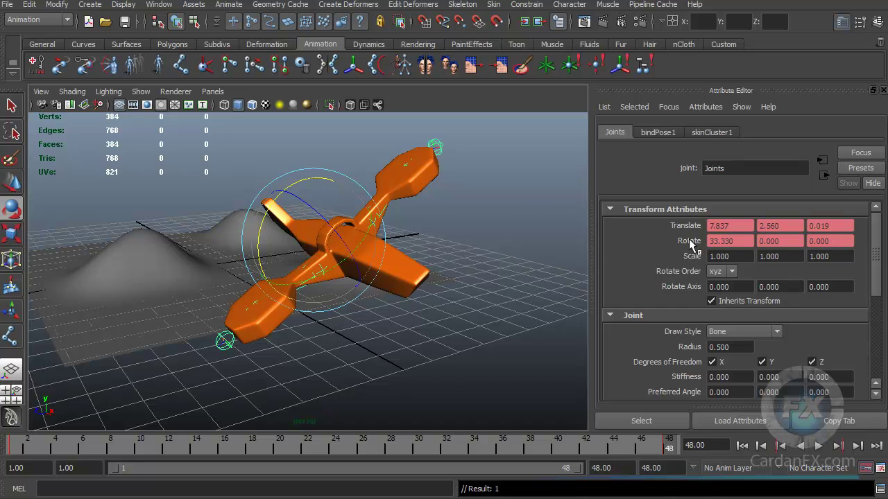
{"action": "left_click_drag", "start_coordinate": [377, 257], "coordinate": [474, 282], "text": "alt"}
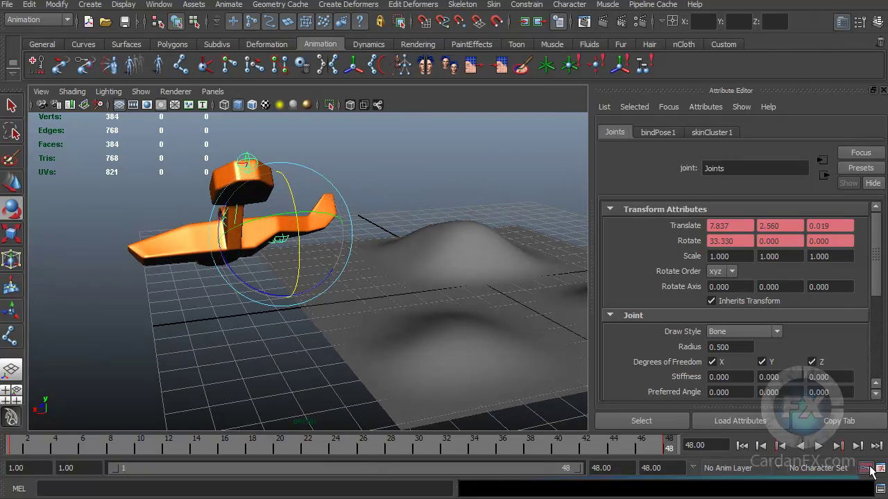
{"action": "left_click_drag", "start_coordinate": [448, 282], "coordinate": [475, 277], "text": "alt"}
{"action": "left_click", "coordinate": [741, 448]}
{"action": "left_click_drag", "start_coordinate": [520, 324], "coordinate": [548, 263], "text": "alt"}
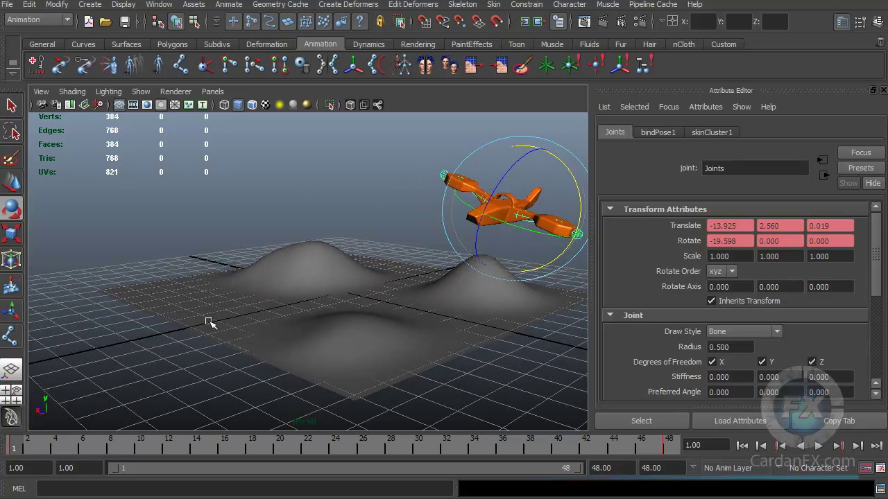
{"action": "left_click", "coordinate": [818, 446]}
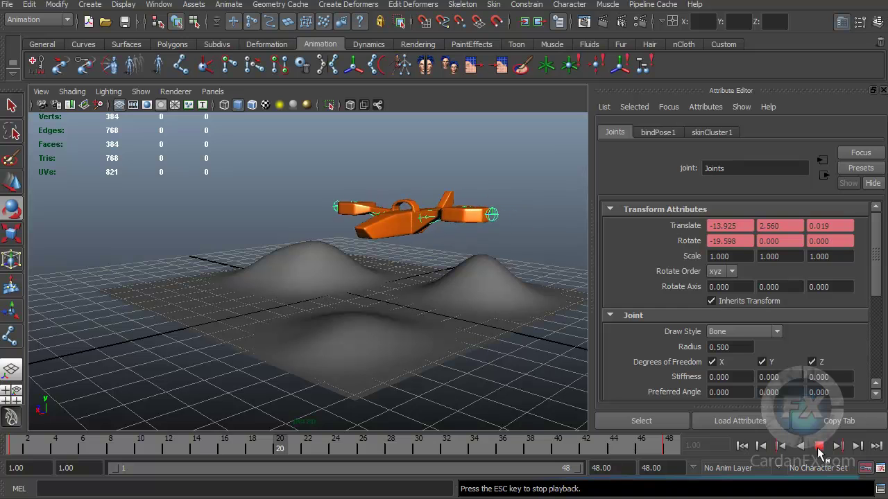
At frame 24, move the ship sideways to Translate Z -3.666 in the top view
{"action": "left_click", "coordinate": [818, 449]}
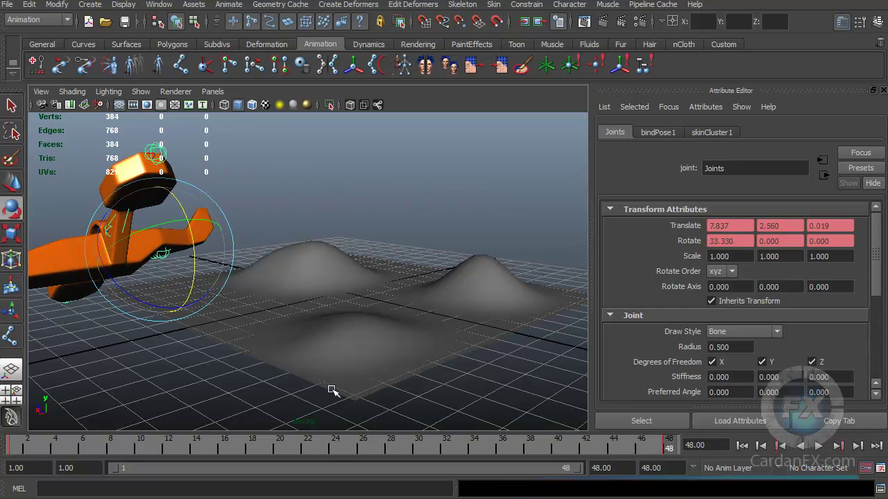
{"action": "left_click", "coordinate": [335, 448]}
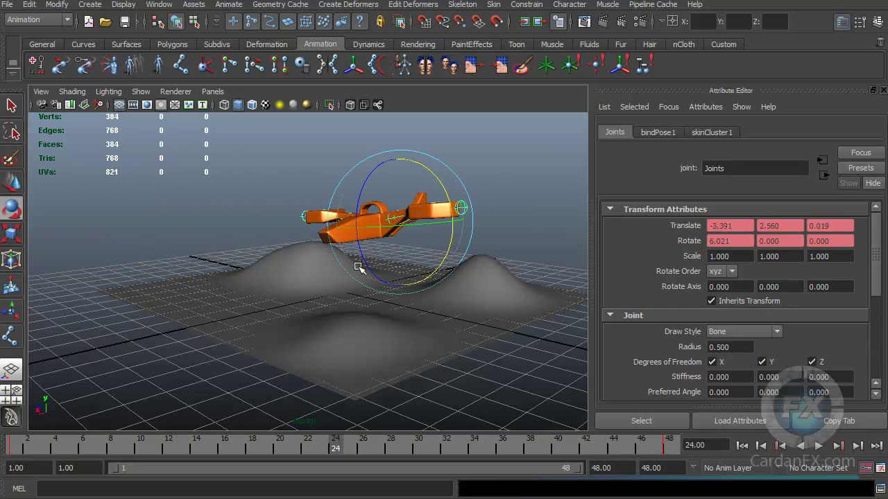
{"action": "left_click", "coordinate": [13, 186]}
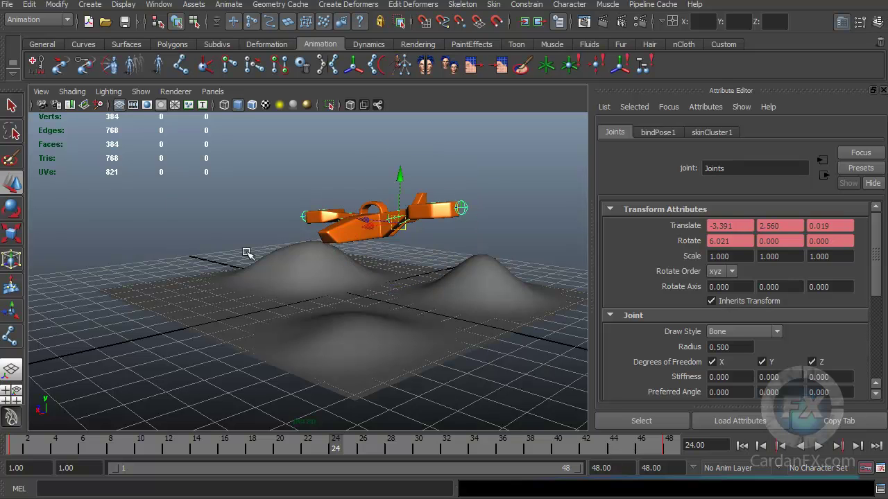
{"action": "key", "text": "space"}
{"action": "left_click_drag", "start_coordinate": [267, 226], "coordinate": [208, 226]}
{"action": "scroll", "coordinate": [310, 299], "scroll_direction": "down", "scroll_amount": 5}
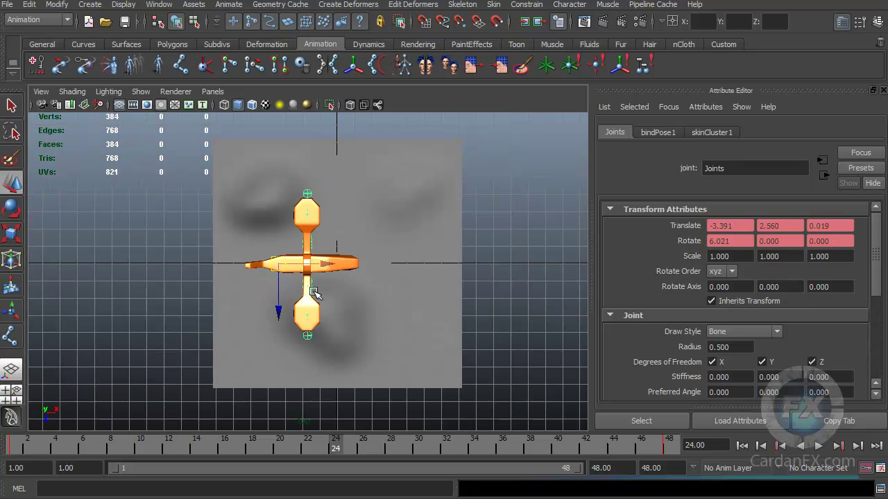
{"action": "mouse_move", "coordinate": [336, 452]}
{"action": "left_mouse_down"}
{"action": "mouse_move", "coordinate": [228, 432]}
{"action": "mouse_move", "coordinate": [10, 433]}
{"action": "mouse_move", "coordinate": [645, 437]}
{"action": "mouse_move", "coordinate": [374, 432]}
{"action": "mouse_move", "coordinate": [243, 444]}
{"action": "mouse_move", "coordinate": [335, 446]}
{"action": "left_mouse_up"}
{"action": "left_click_drag", "start_coordinate": [278, 314], "coordinate": [277, 253]}
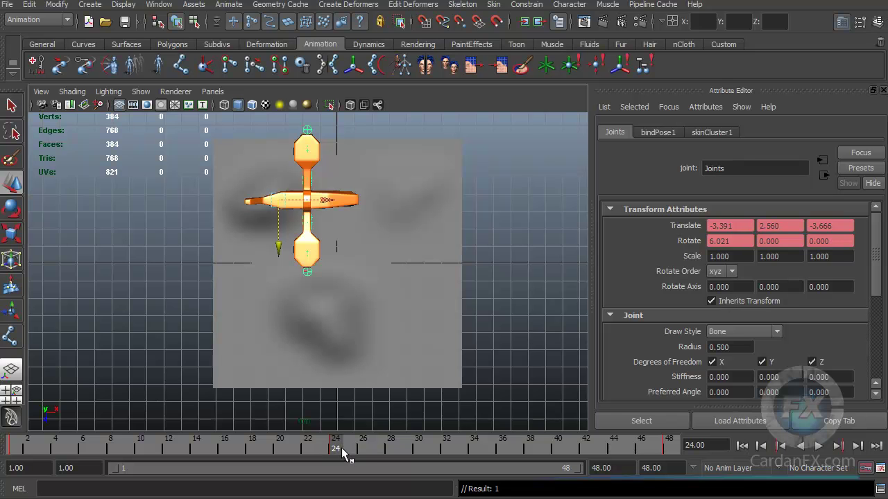
Go to frame 1, switch back to the perspective view, and play the flight
{"action": "left_click", "coordinate": [743, 445]}
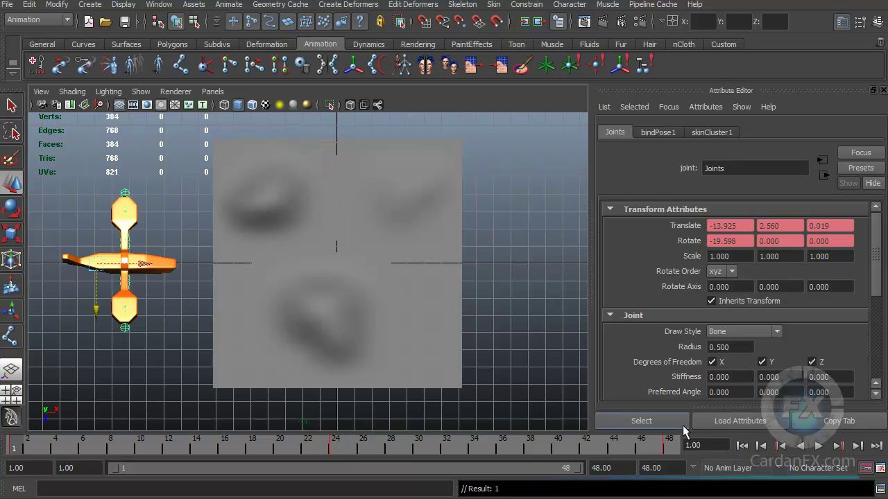
{"action": "key", "text": "space"}
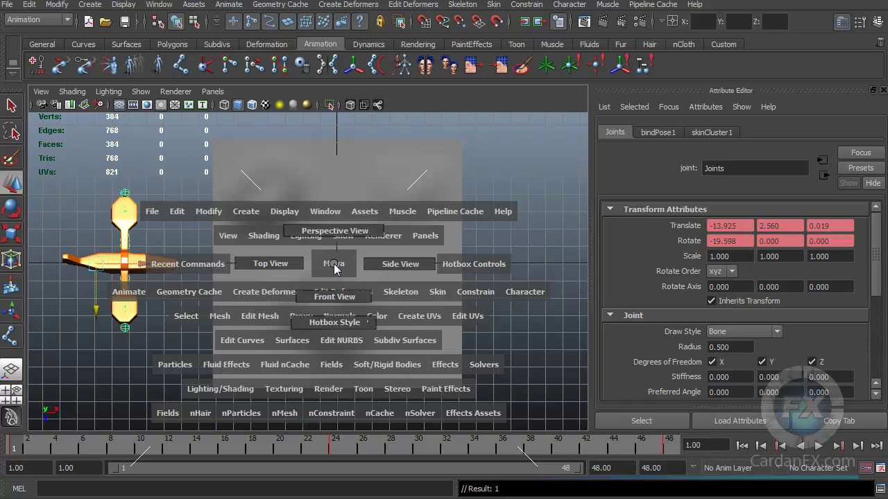
{"action": "left_click_drag", "start_coordinate": [334, 268], "coordinate": [331, 233]}
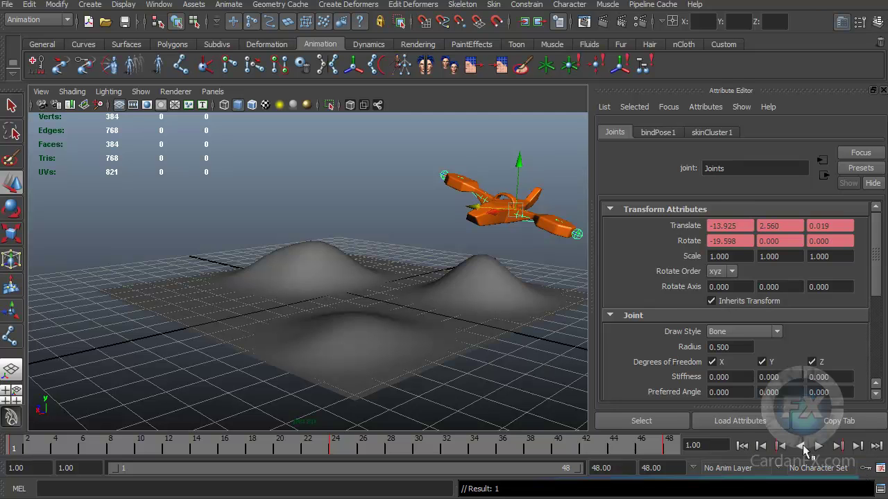
{"action": "left_click", "coordinate": [819, 447]}
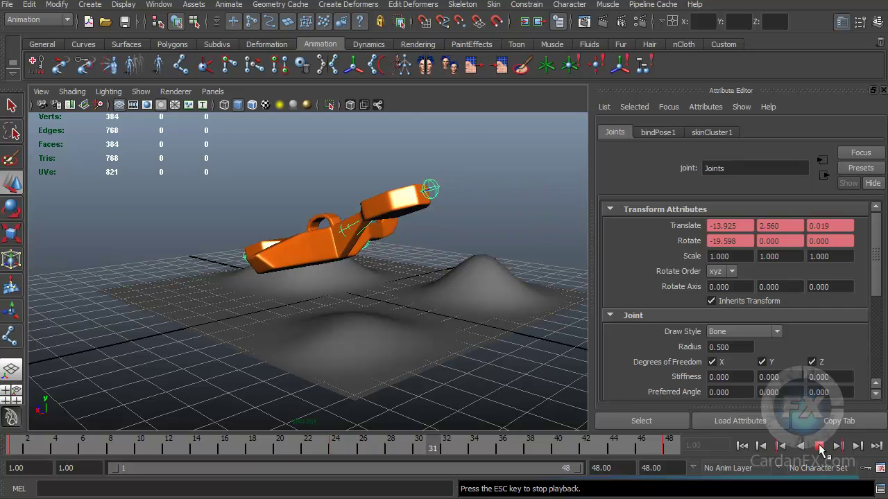